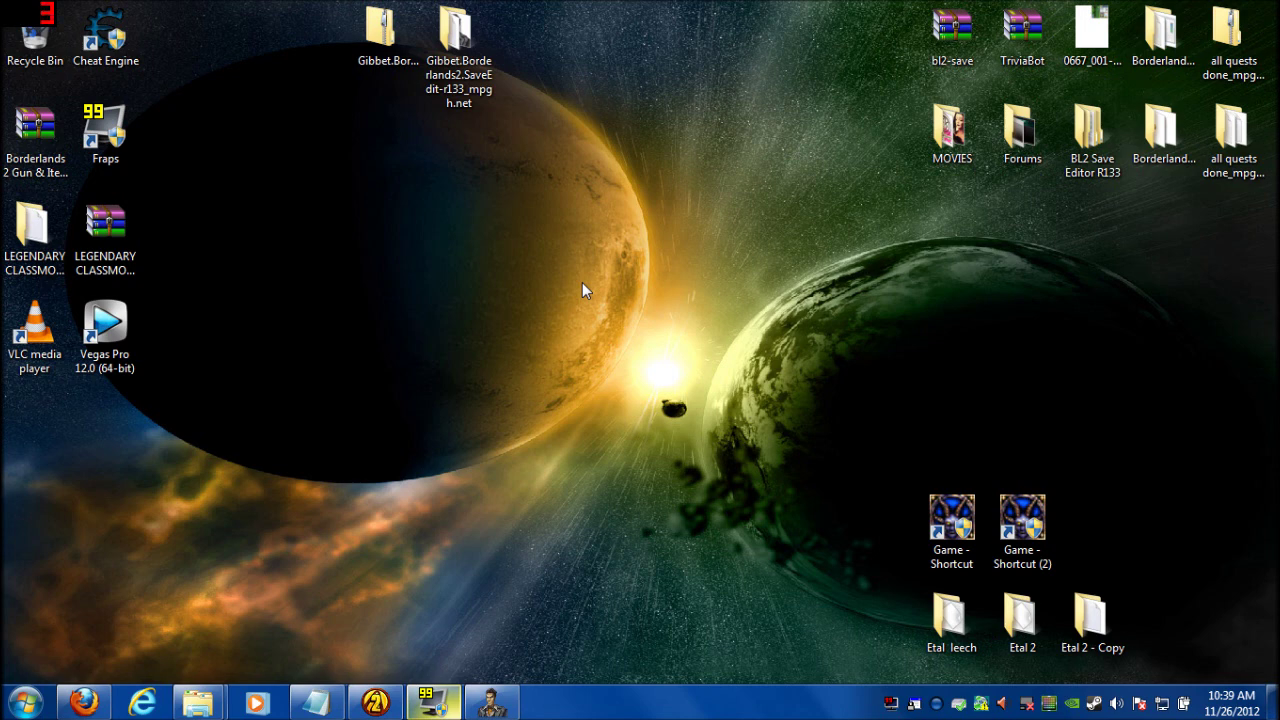
# Switch to Firefox and bring up the start of the [WIP] Borderlands 2 Save Editor Revision 133 thread
pyautogui.click(86, 703)
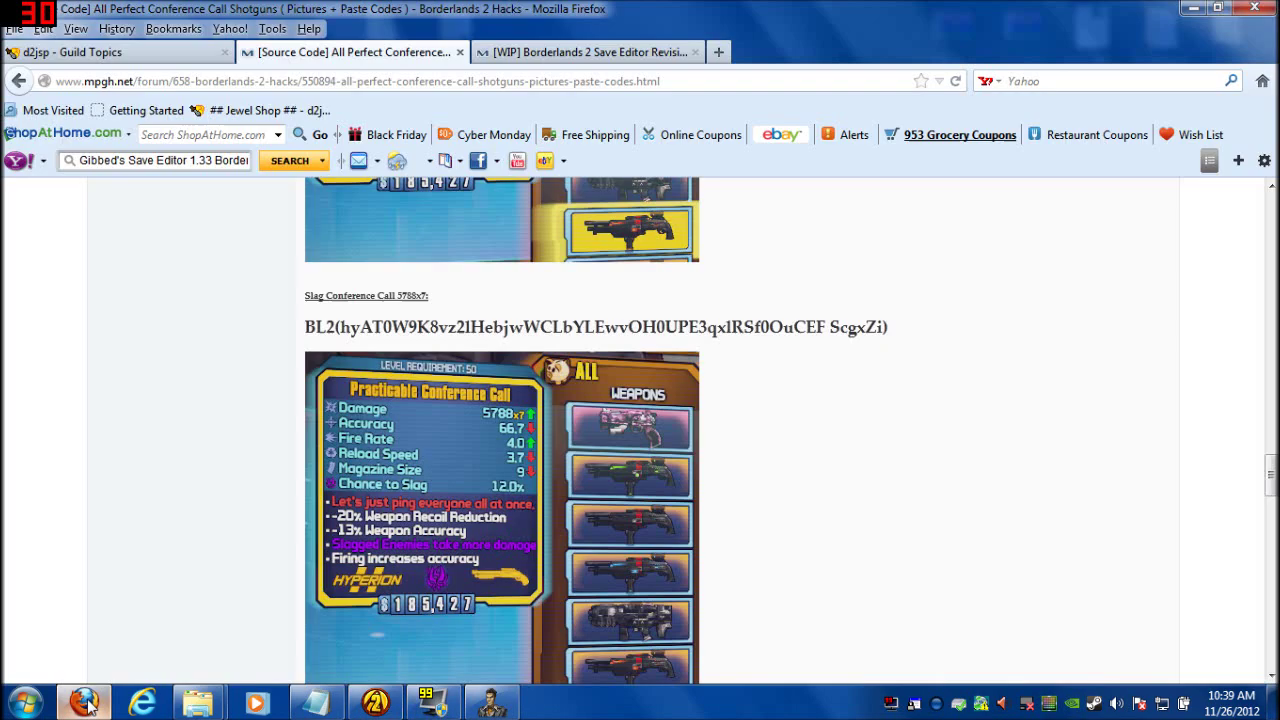
pyautogui.click(150, 52)
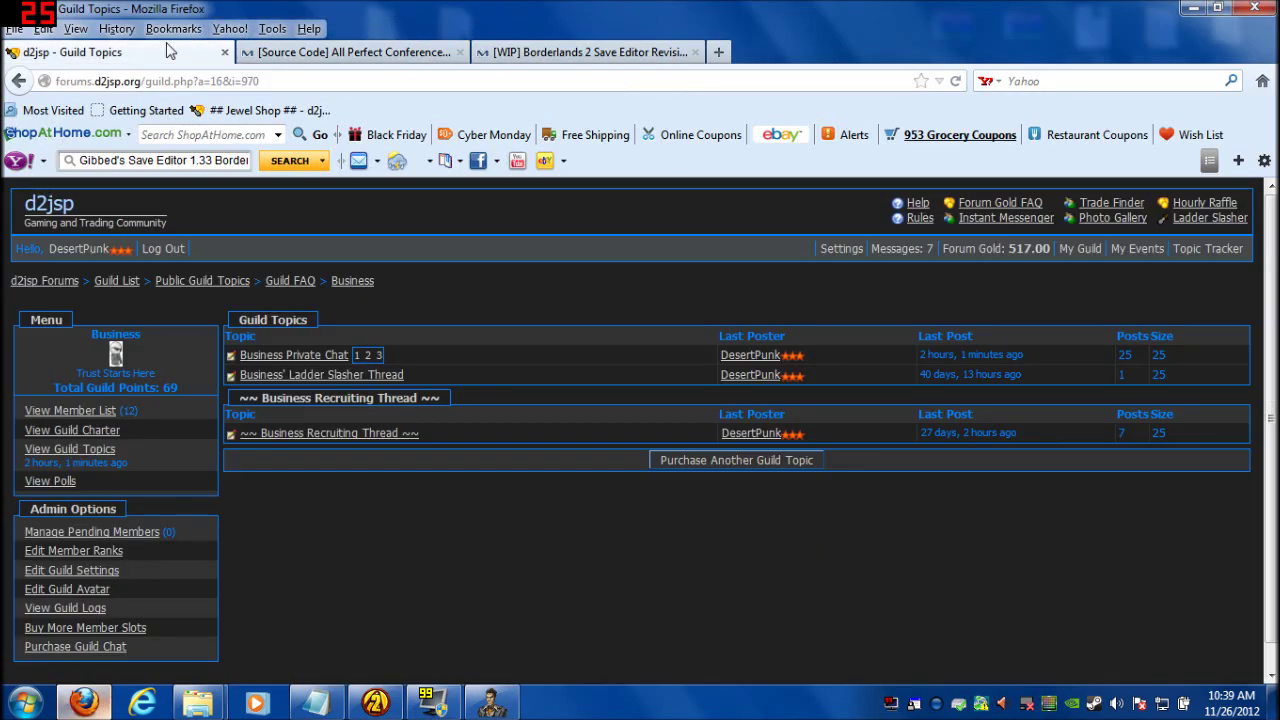
pyautogui.click(554, 57)
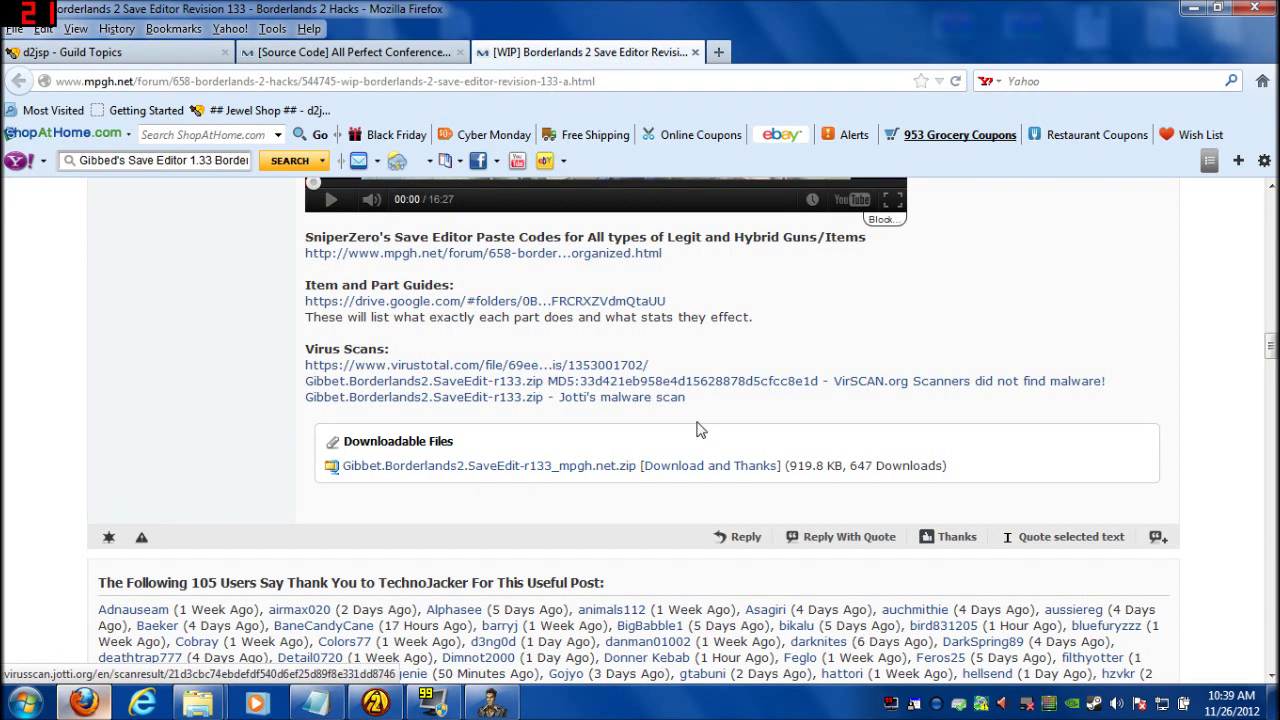
pyautogui.scroll(2, 724, 428)
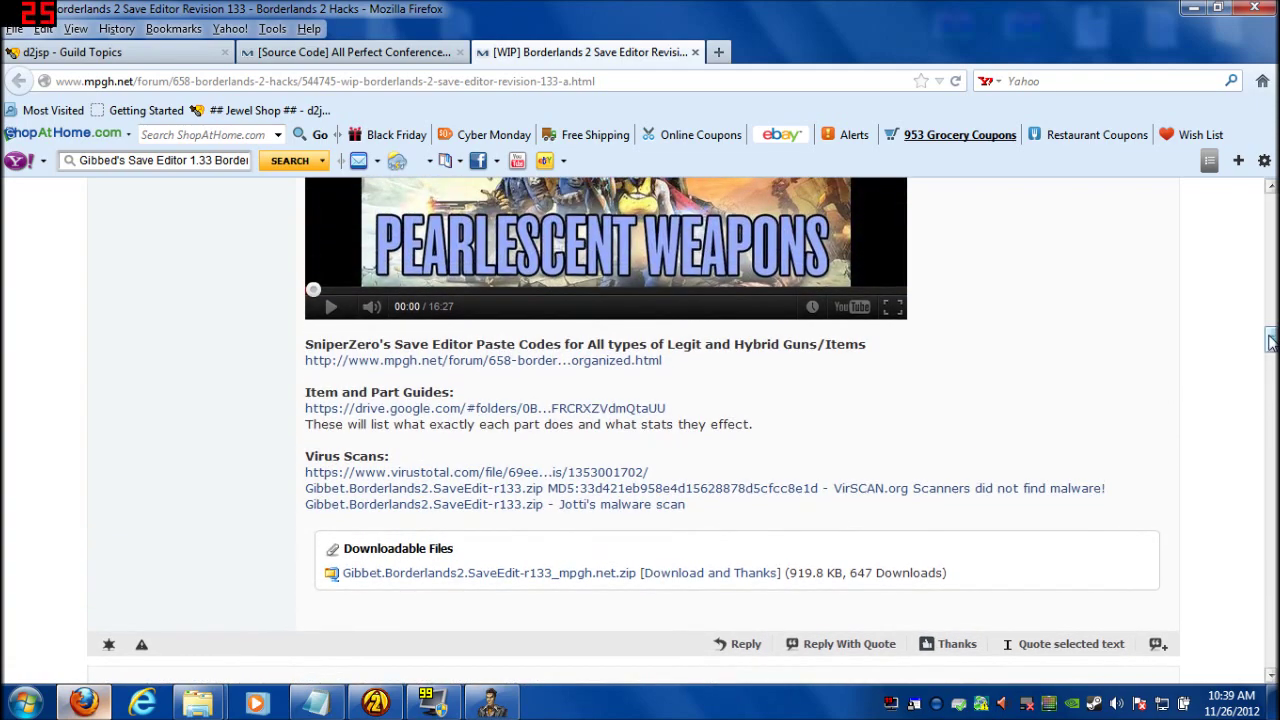
pyautogui.moveTo(1270, 342); pyautogui.dragTo(1270, 232)
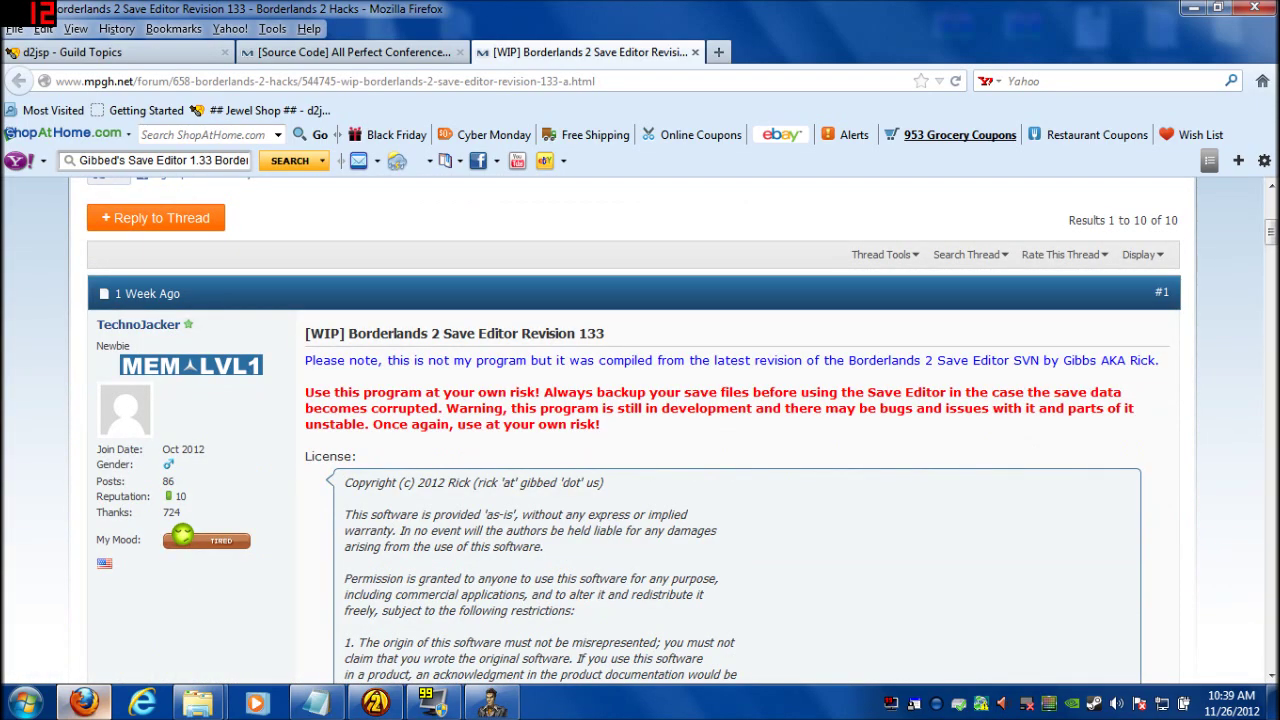
# Read through the thread's first post, from the license text past the tutorial videos down to the downloadable files
pyautogui.scroll(-4, 862, 420)
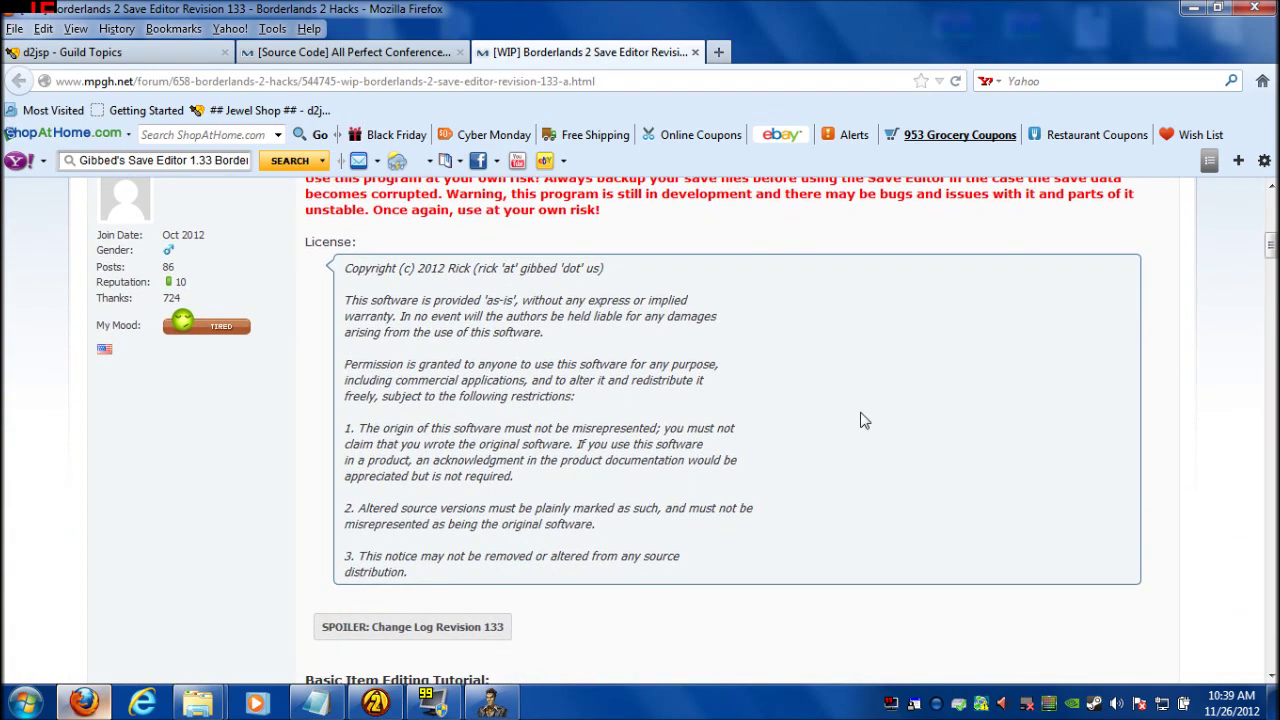
pyautogui.scroll(-6, 862, 422)
pyautogui.scroll(-4, 1028, 381)
pyautogui.scroll(-7, 1028, 381)
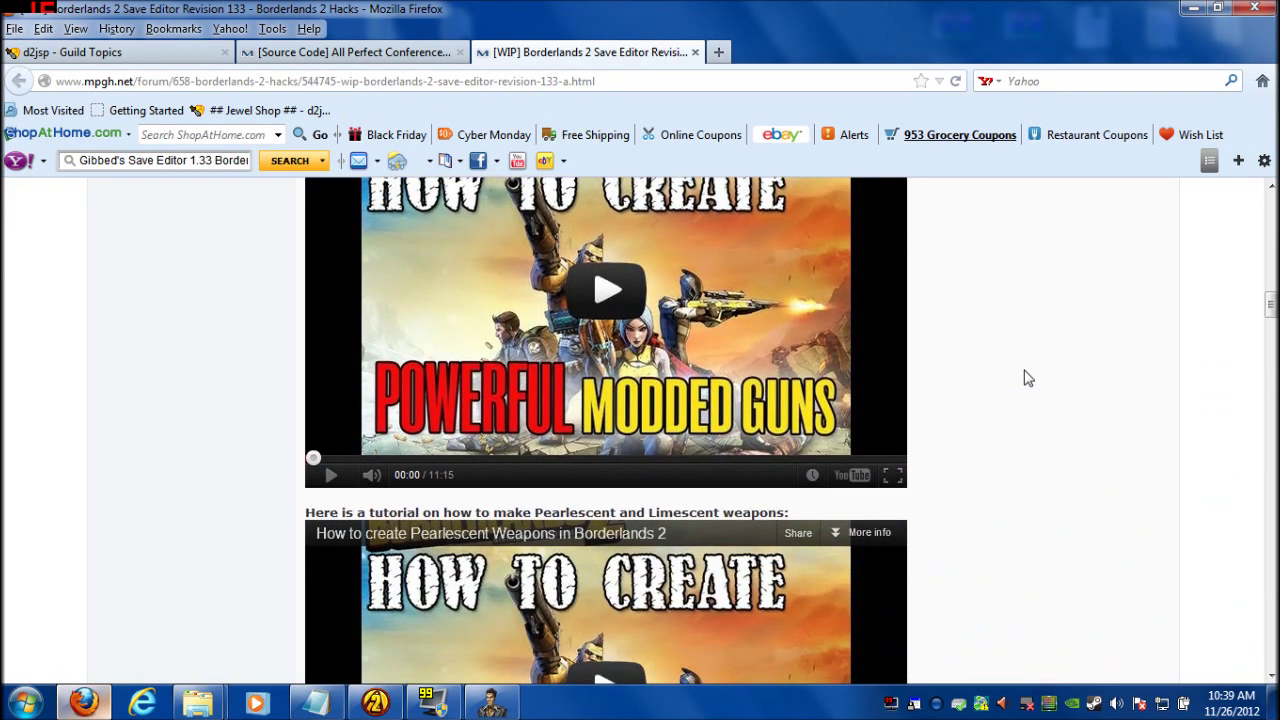
pyautogui.scroll(-4, 1028, 378)
pyautogui.scroll(13, 1028, 378)
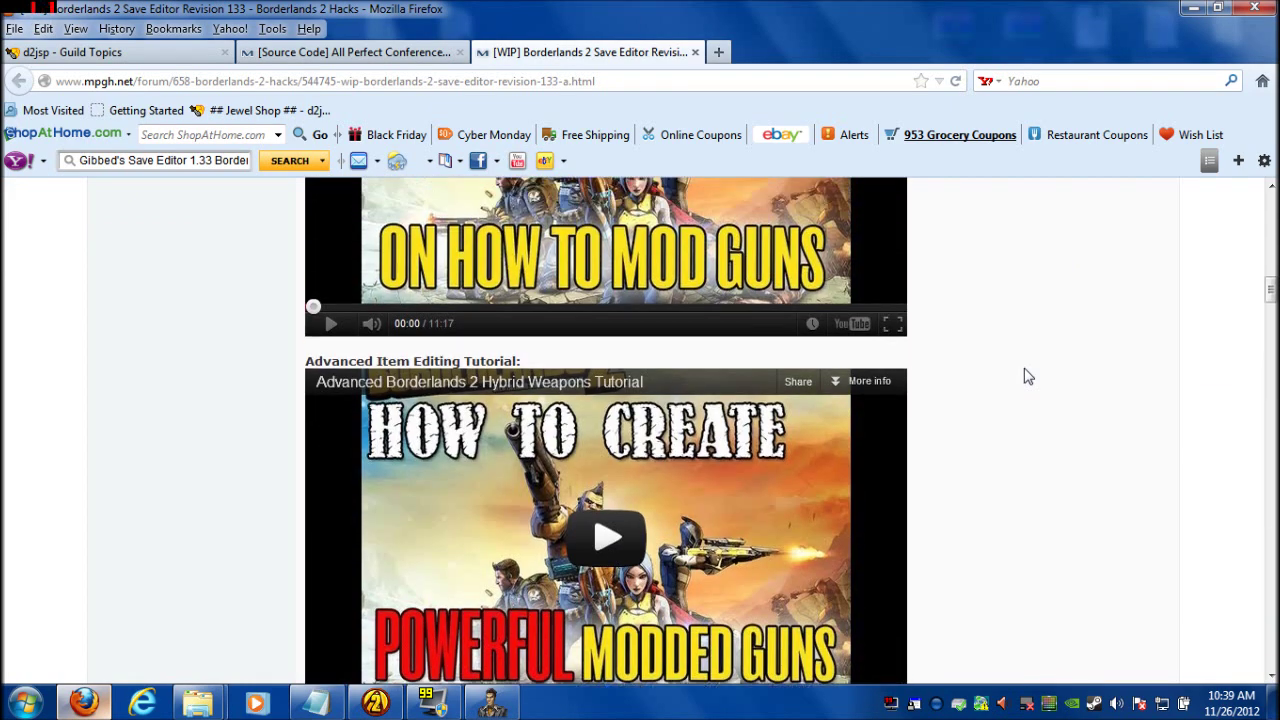
pyautogui.scroll(-15, 1028, 376)
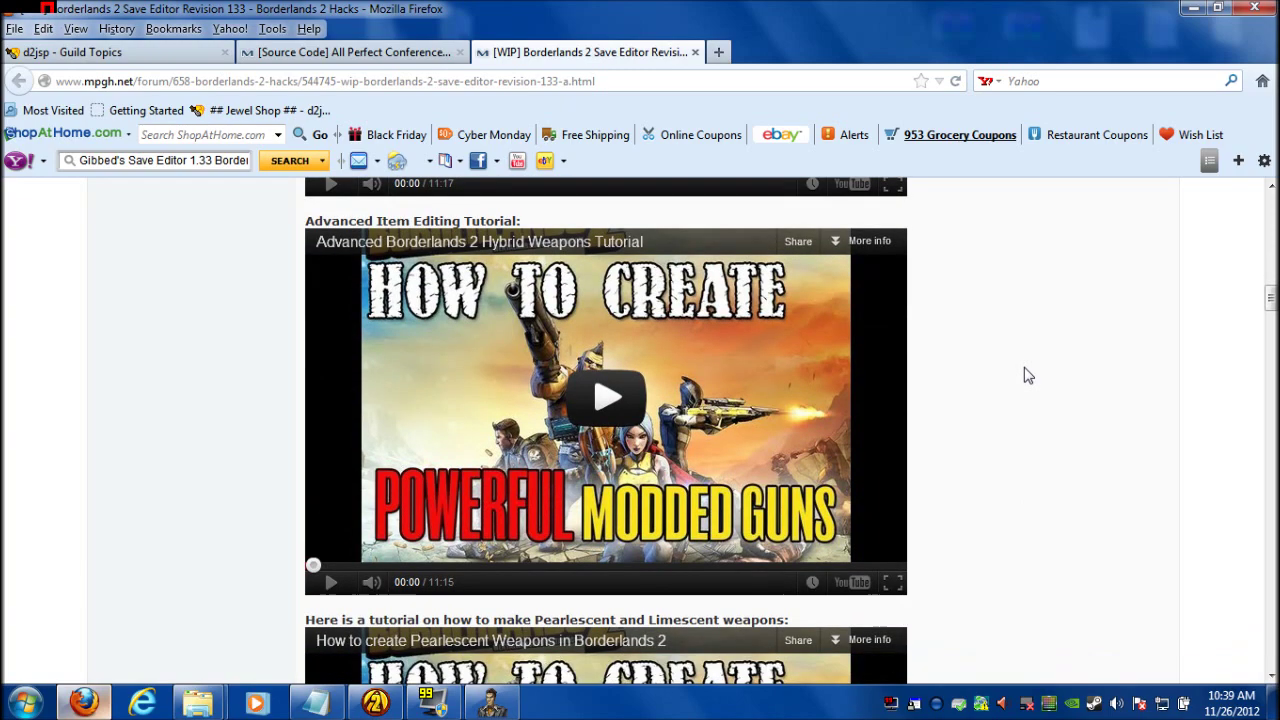
pyautogui.scroll(6, 1028, 376)
pyautogui.scroll(5, 1028, 376)
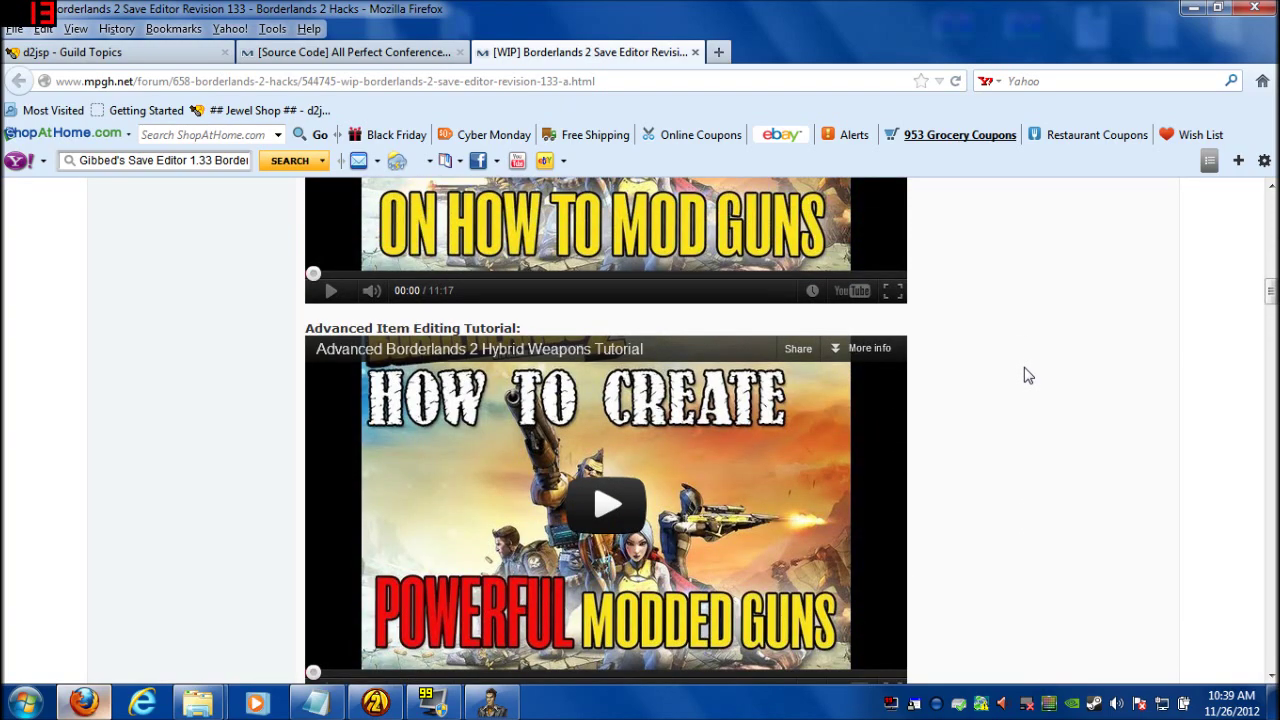
pyautogui.scroll(-9, 1028, 376)
pyautogui.scroll(13, 1028, 376)
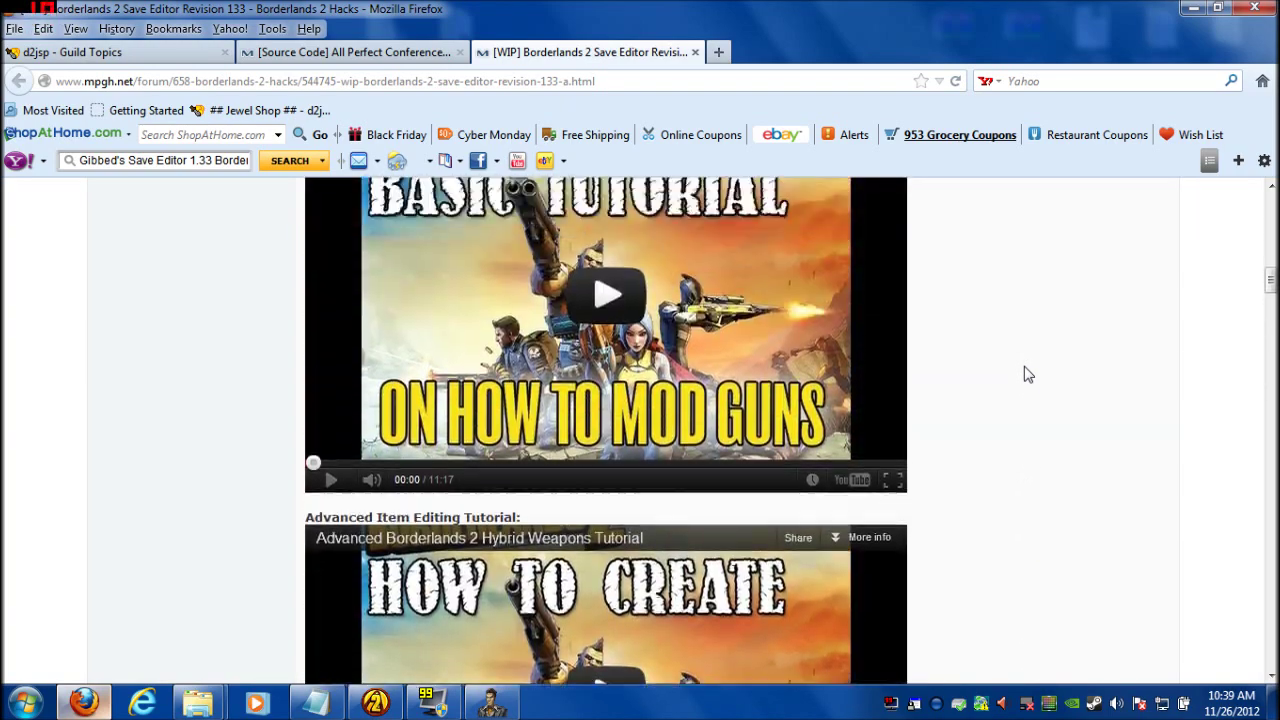
pyautogui.scroll(3, 1028, 375)
pyautogui.scroll(-2, 1028, 375)
pyautogui.scroll(-6, 1028, 375)
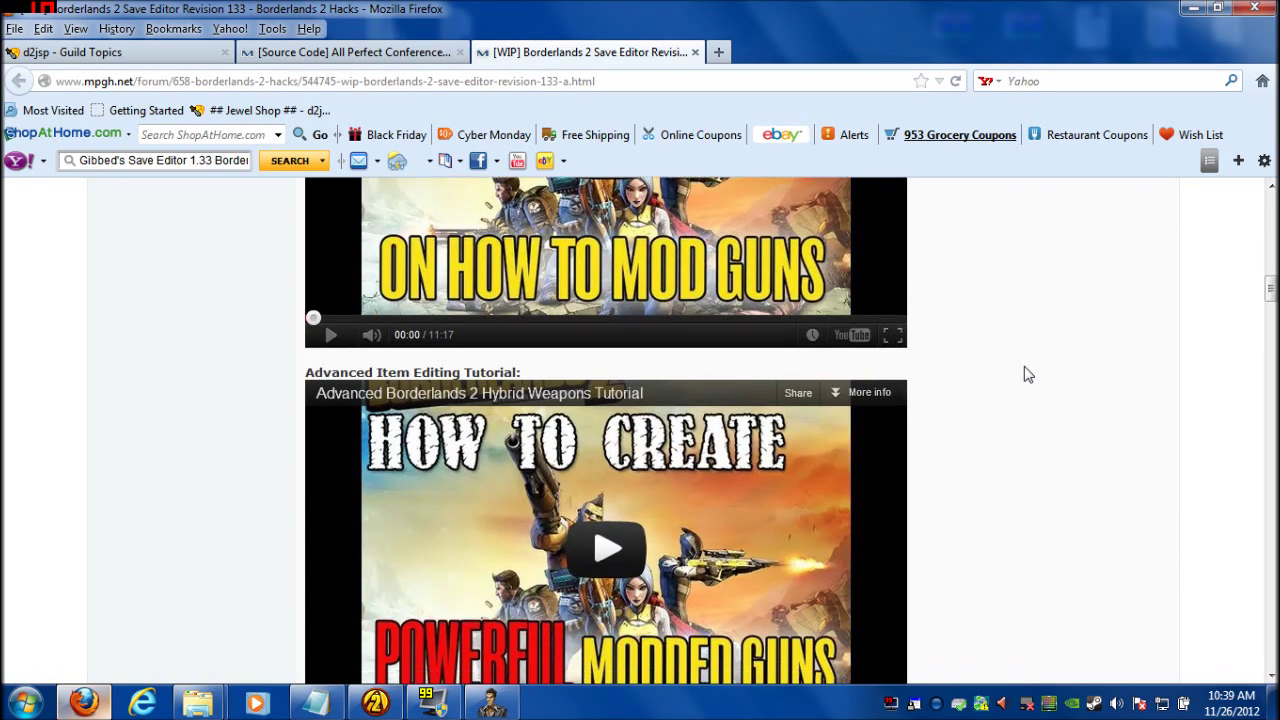
pyautogui.scroll(-3, 1028, 375)
pyautogui.scroll(-5, 1028, 375)
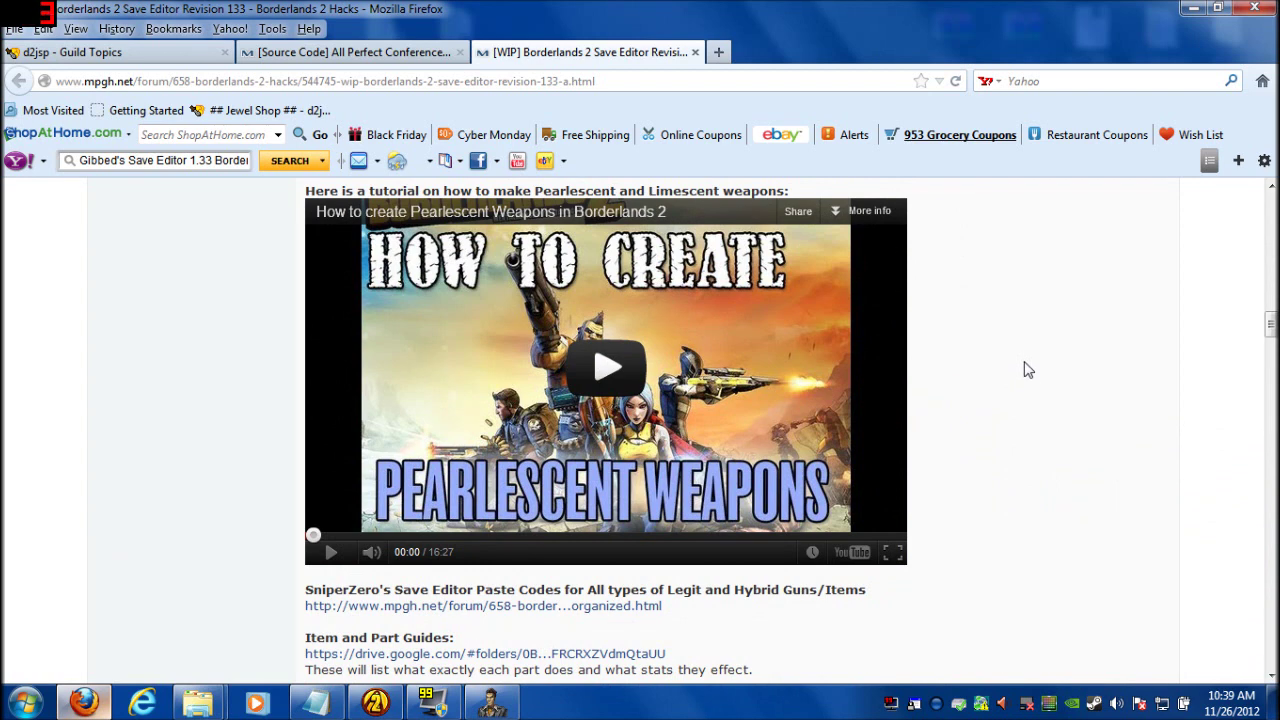
pyautogui.scroll(-2, 1028, 370)
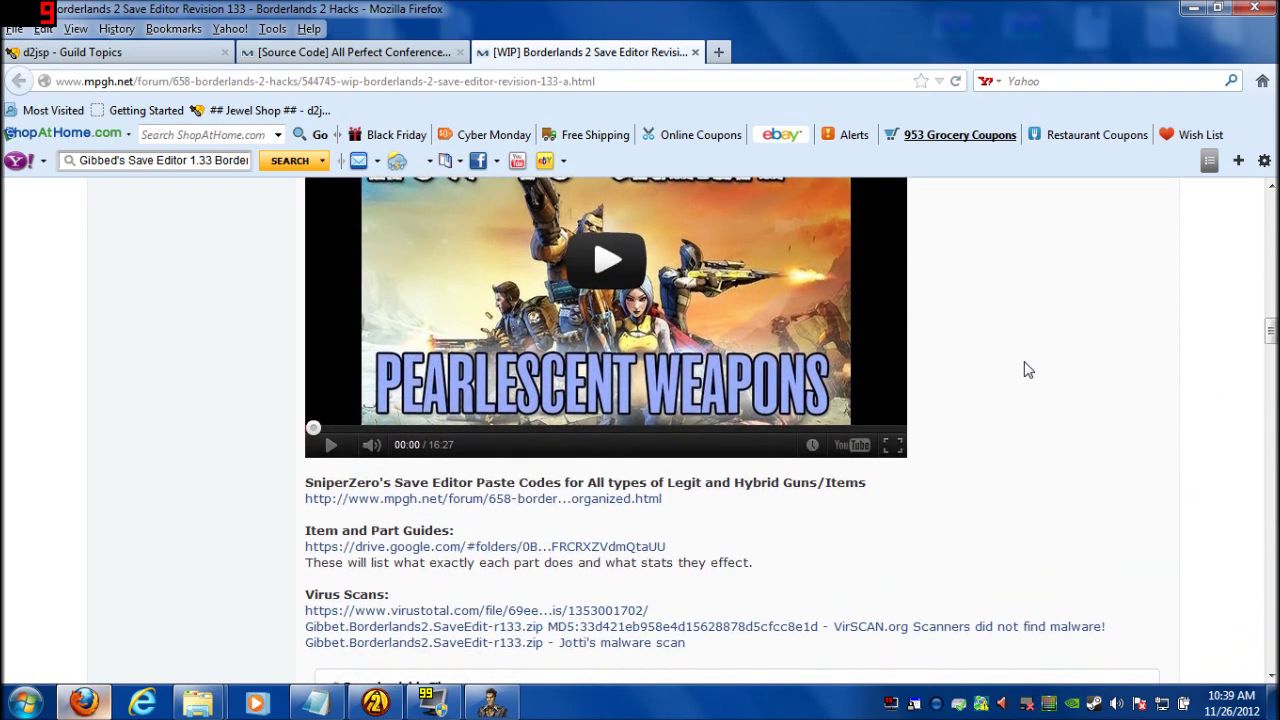
pyautogui.scroll(-4, 1028, 370)
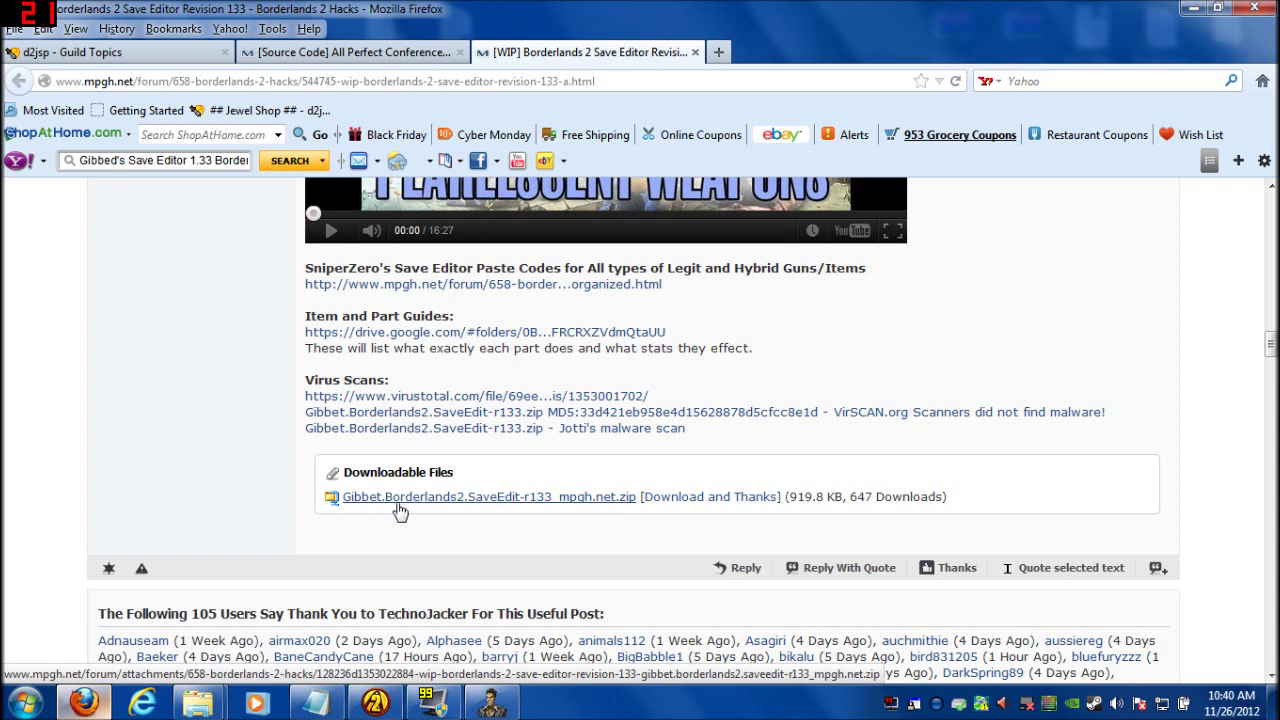
# Start downloading Gibbet.Borderlands2.SaveEdit-r133_mpgh.net.zip from the thread and cancel the save
pyautogui.click(575, 500)
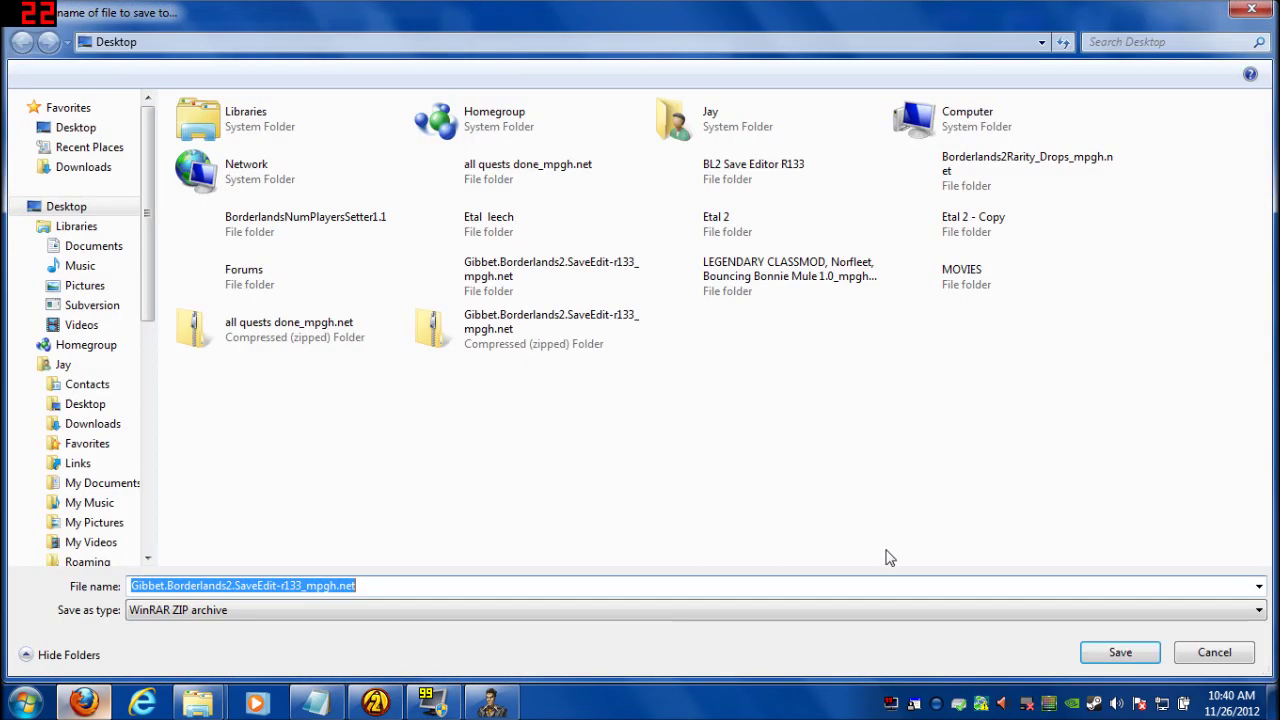
pyautogui.click(1200, 653)
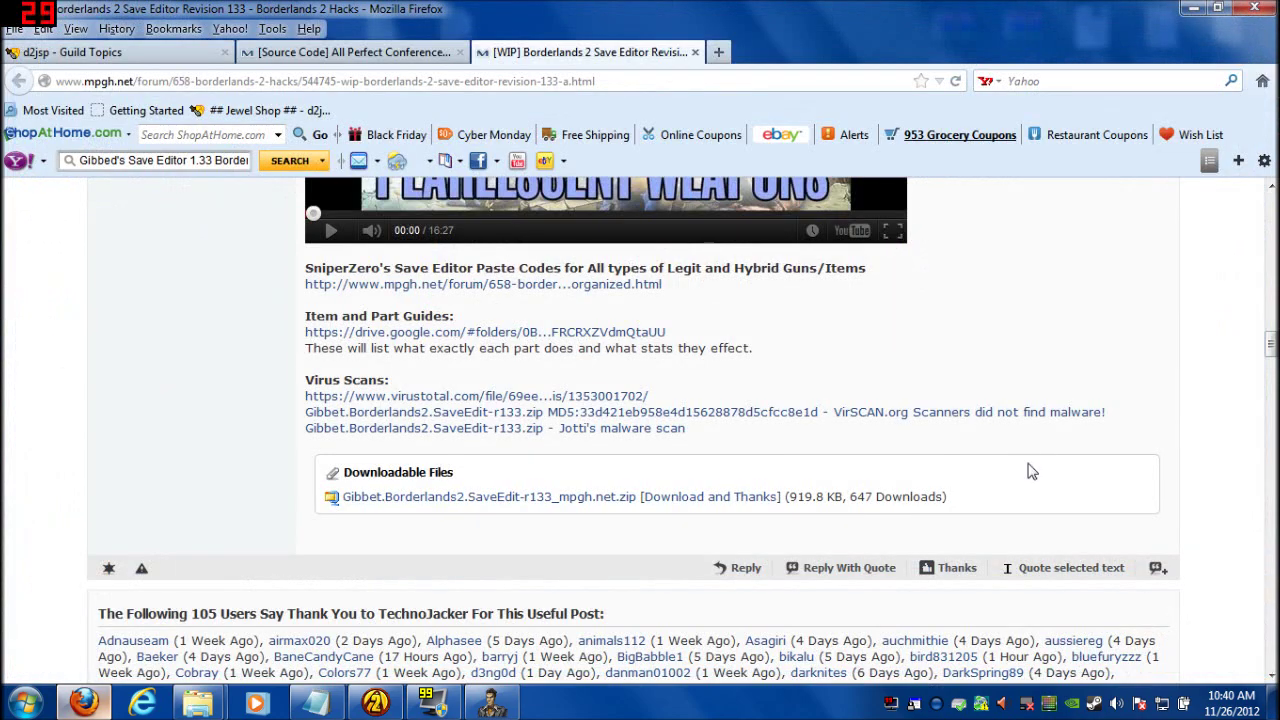
# Minimize the browser and launch Gibbed.Borderlands2.SaveEdit from the extracted Gibbet.Borderlands2.SaveEdit-r133_mpgh.net folder on the desktop, moving its window aside
pyautogui.click(1187, 8)
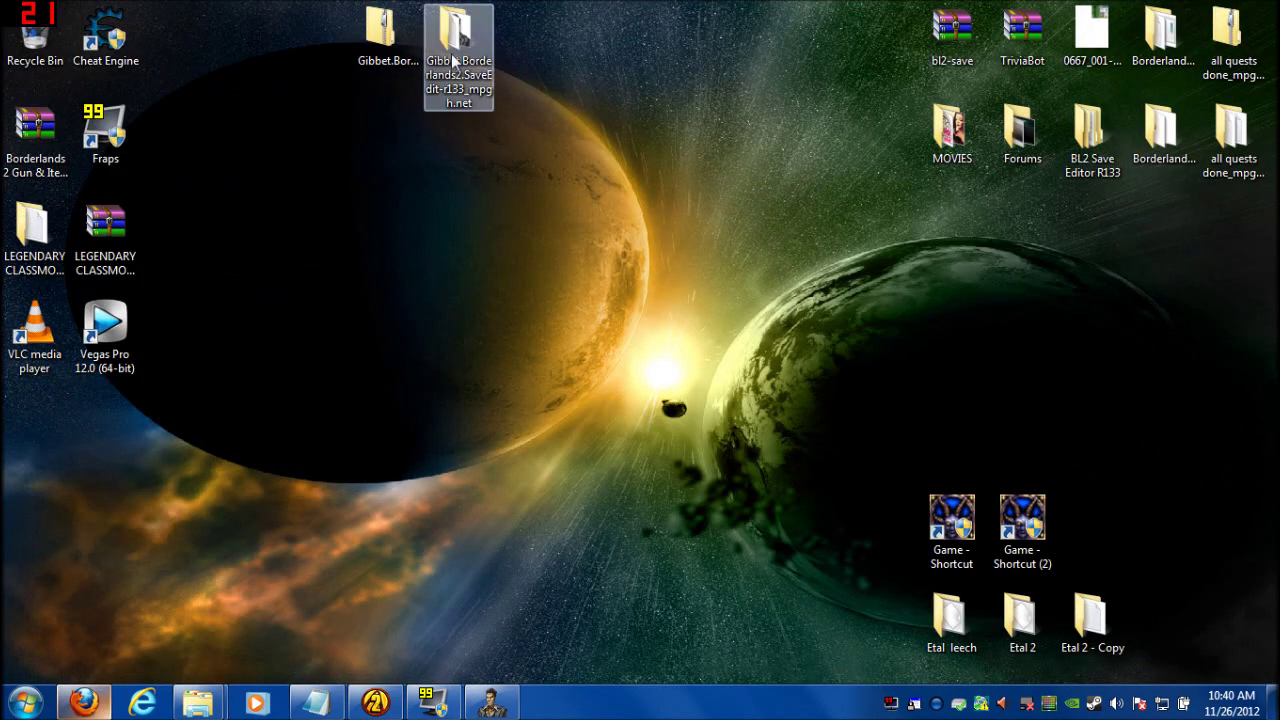
pyautogui.moveTo(453, 62); pyautogui.dragTo(463, 38)
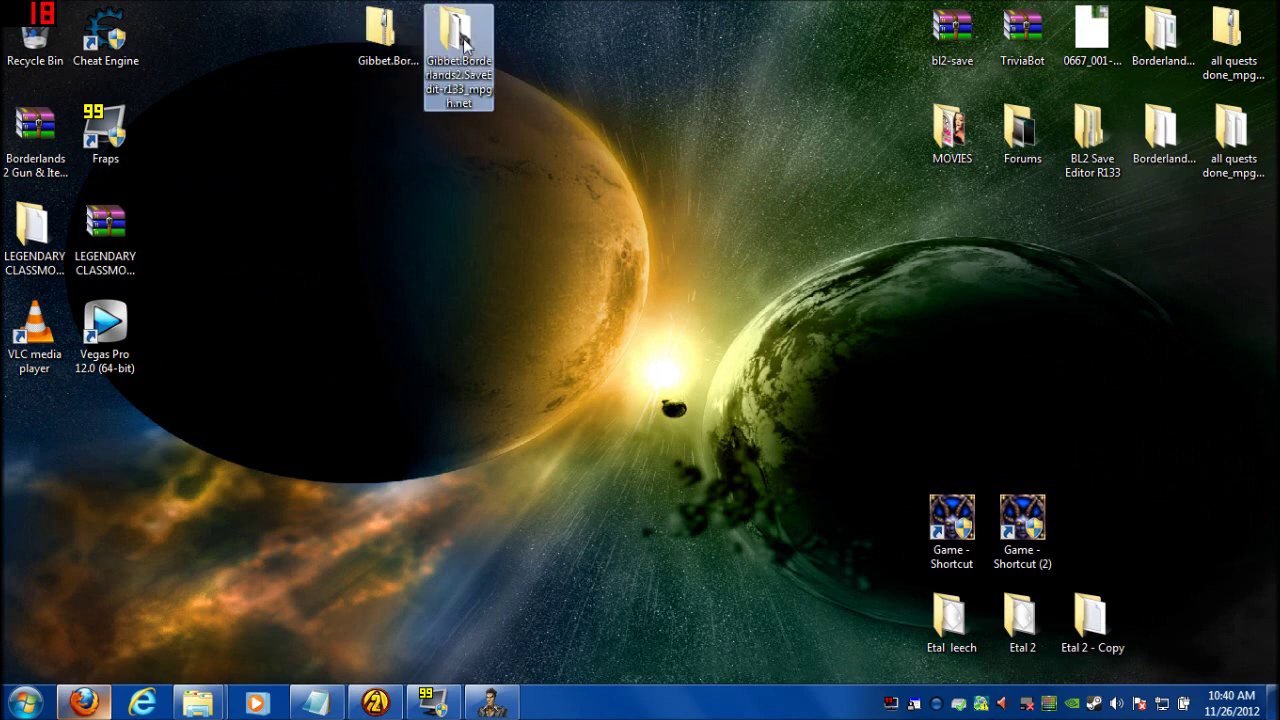
pyautogui.rightClick(371, 51)
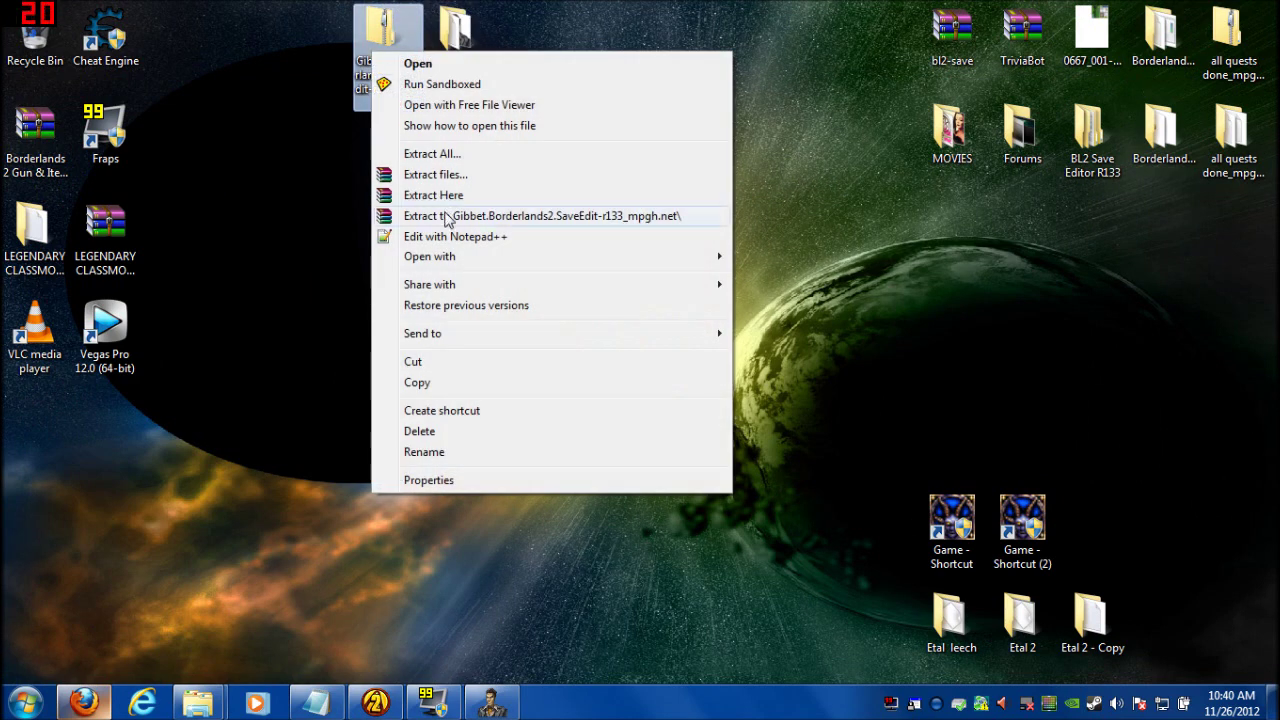
pyautogui.click(458, 35)
pyautogui.doubleClick(460, 50)
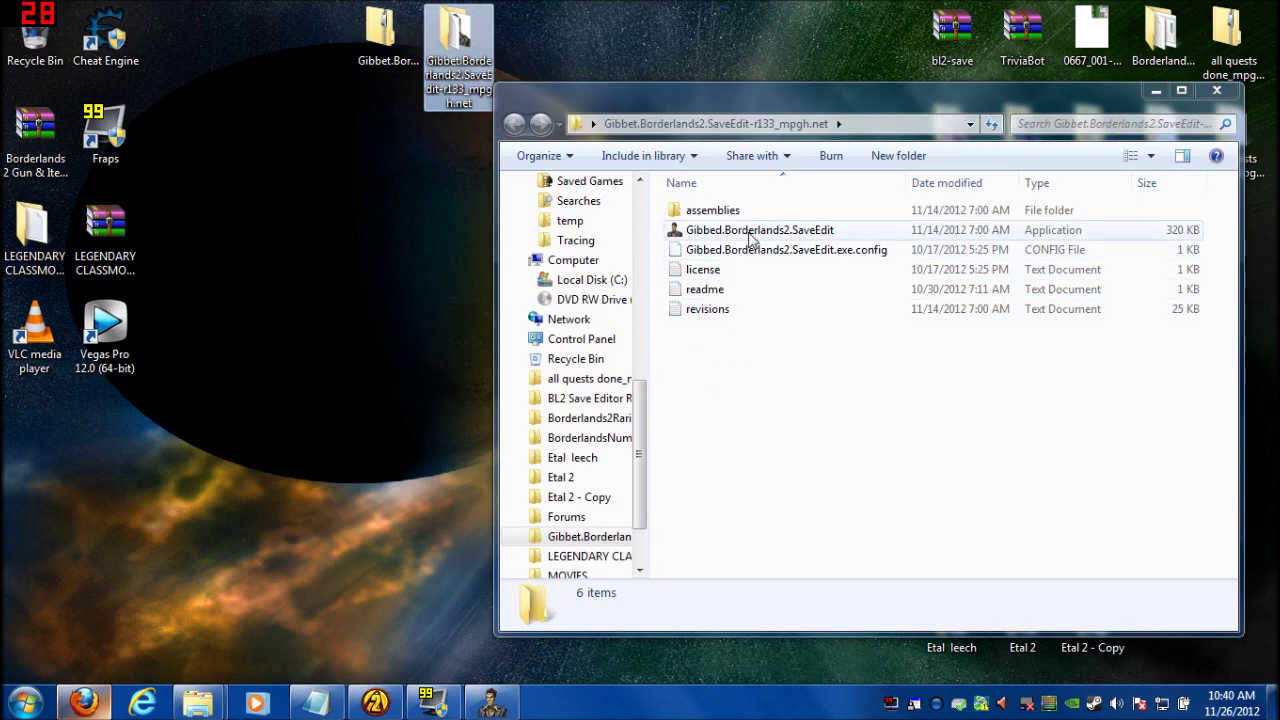
pyautogui.doubleClick(752, 232)
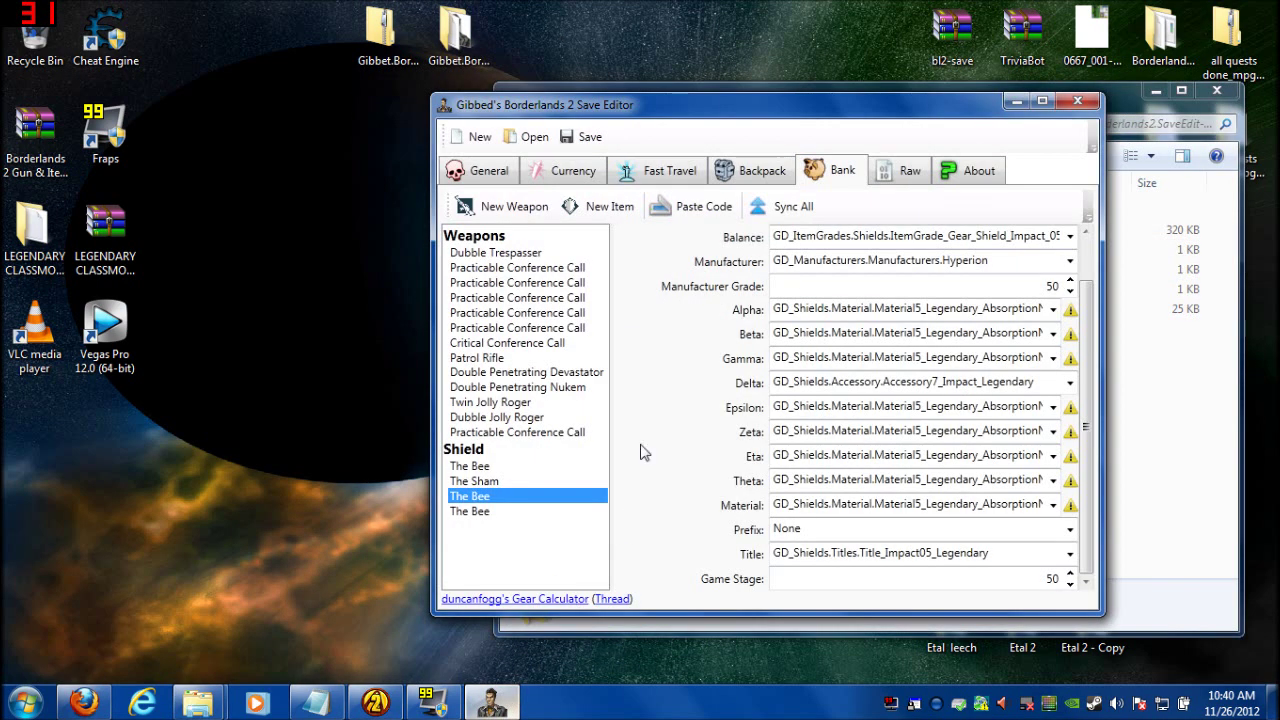
pyautogui.moveTo(723, 116); pyautogui.dragTo(593, 113)
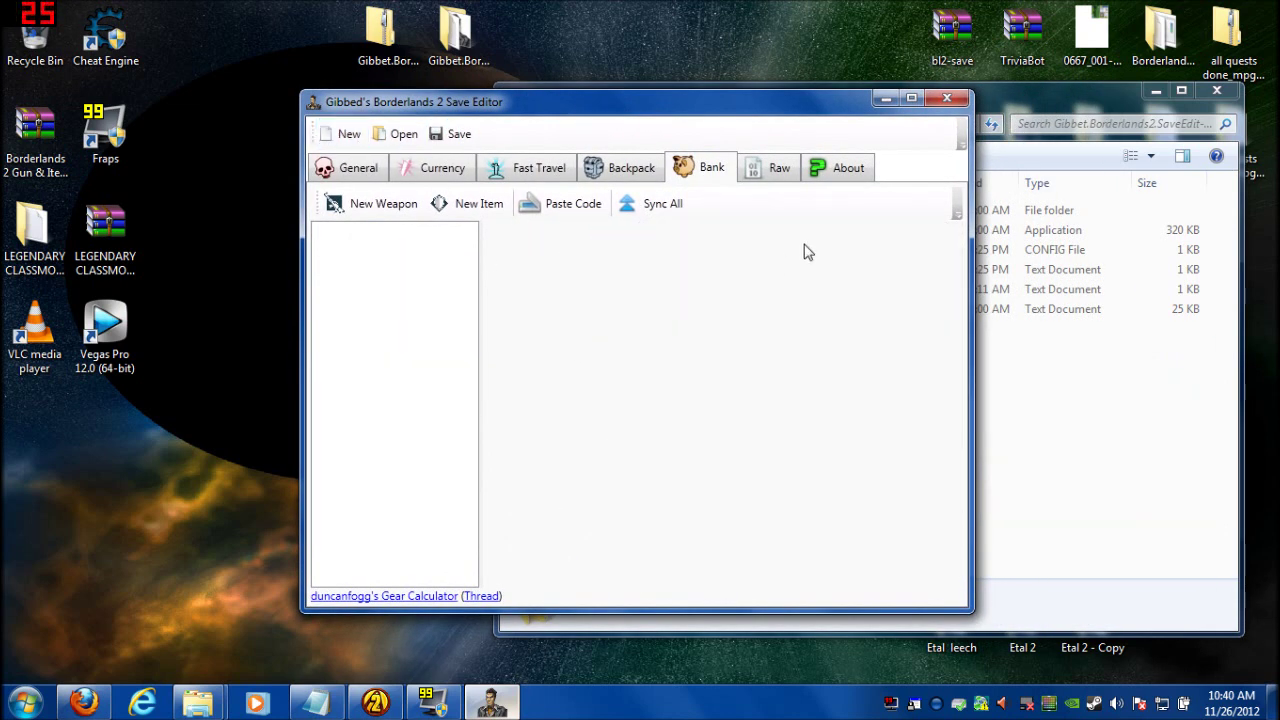
# Show the general save settings, start opening a save file and browse into the numbered account folder inside SaveData
pyautogui.click(362, 170)
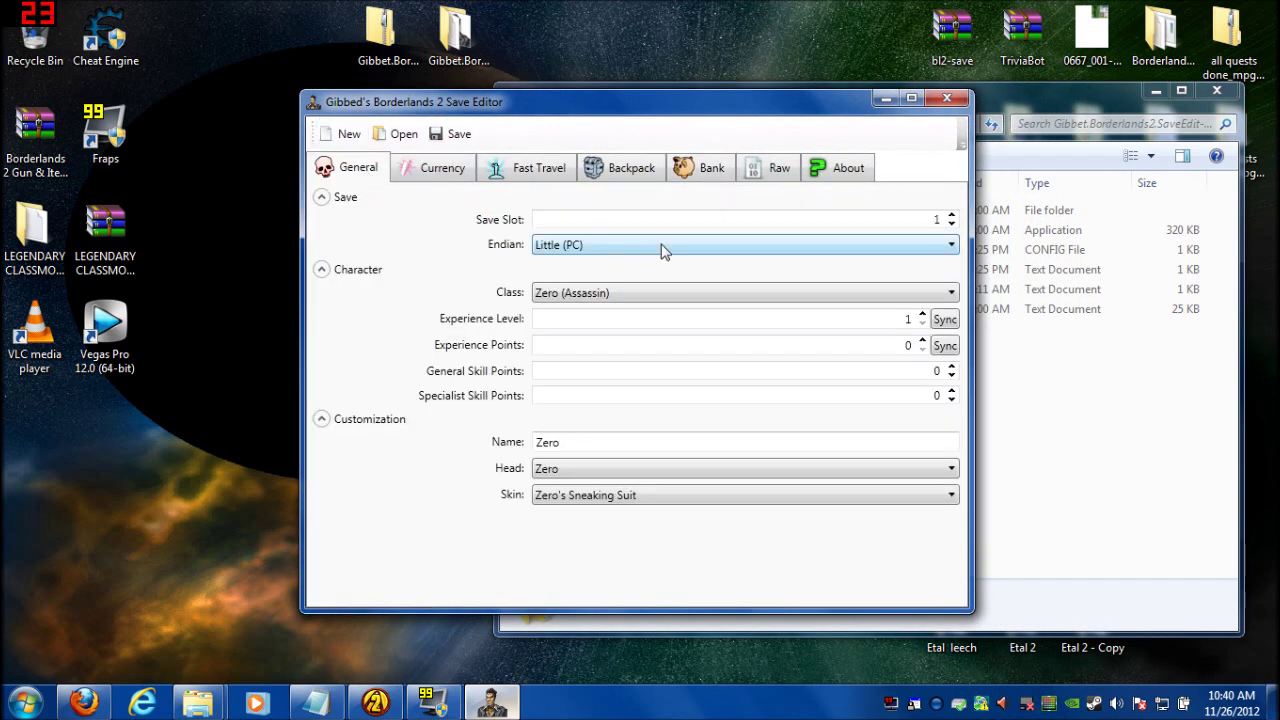
pyautogui.click(401, 134)
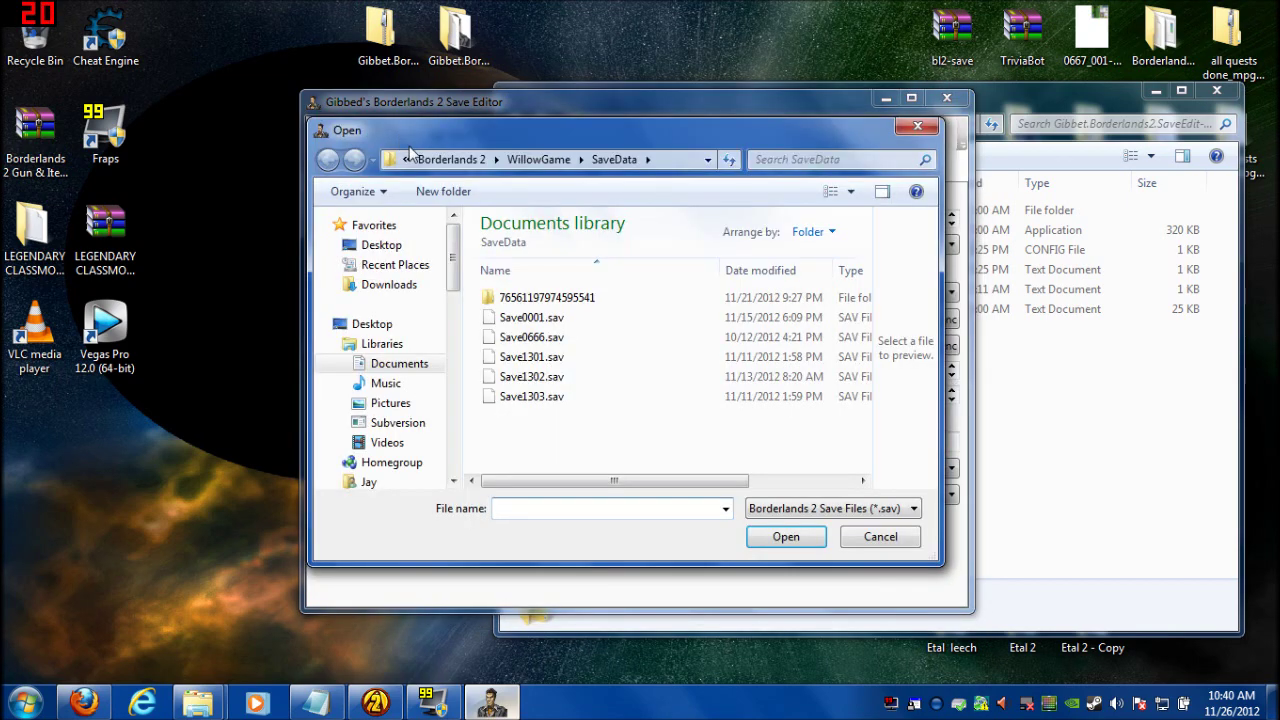
pyautogui.click(552, 301)
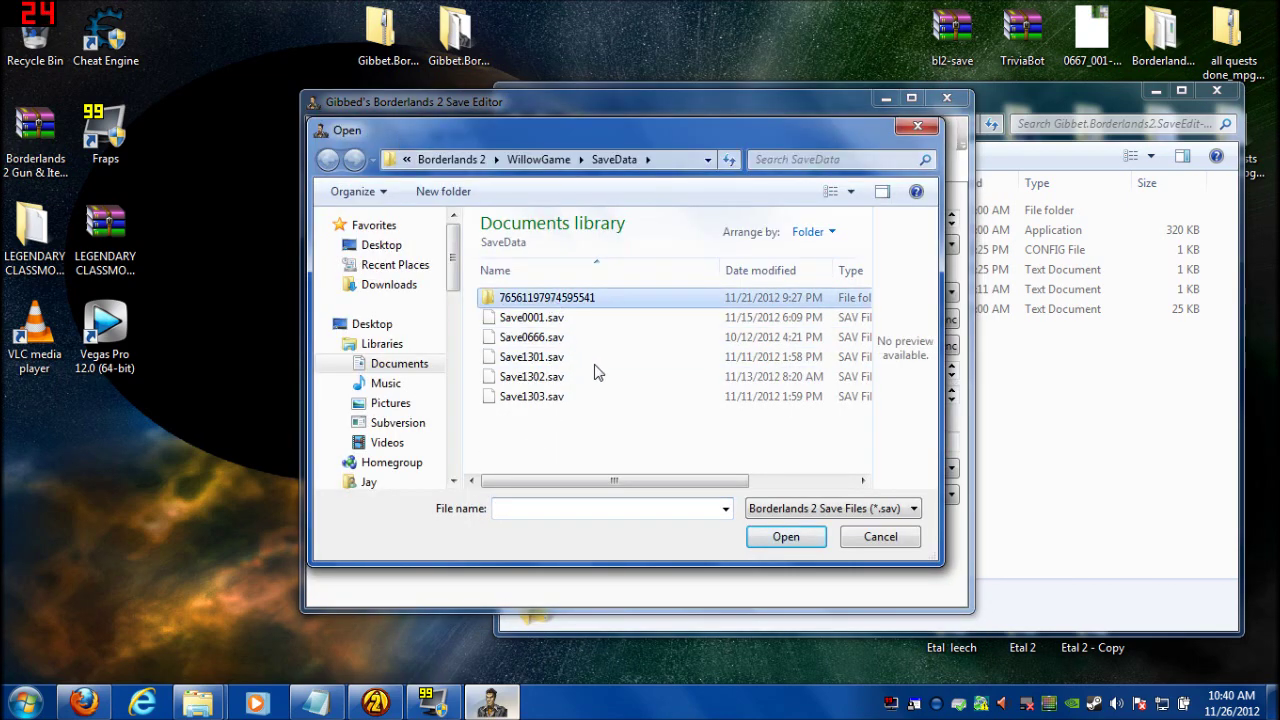
pyautogui.press('Return')
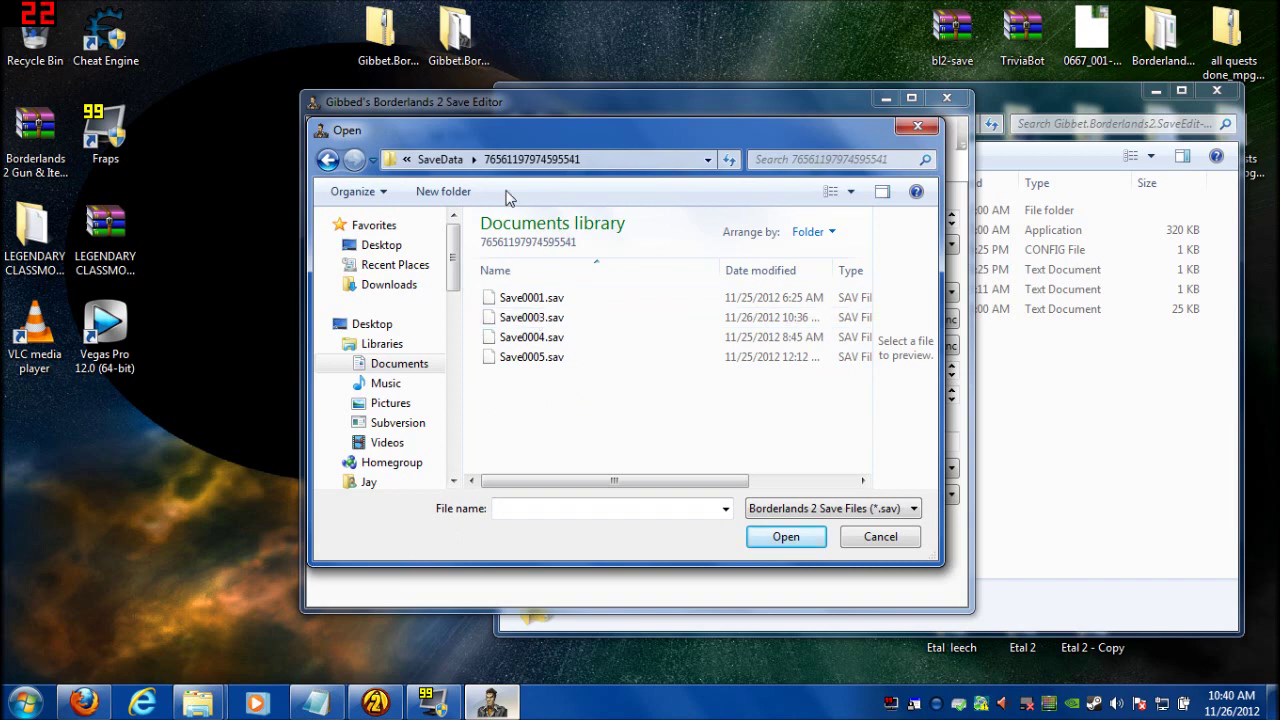
# Examine the full path of the save folder, from Documents through My Games\Borderlands 2\WillowGame\SaveData to the account folder
pyautogui.click(627, 163)
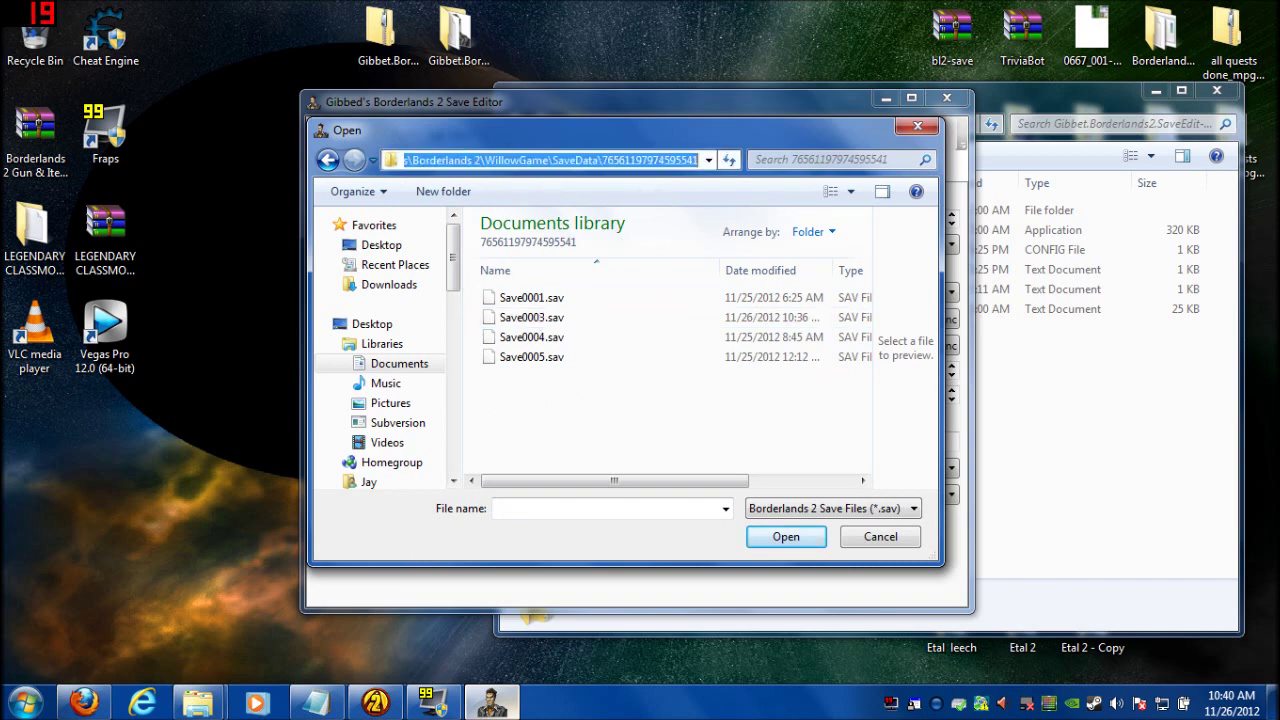
pyautogui.click(543, 160)
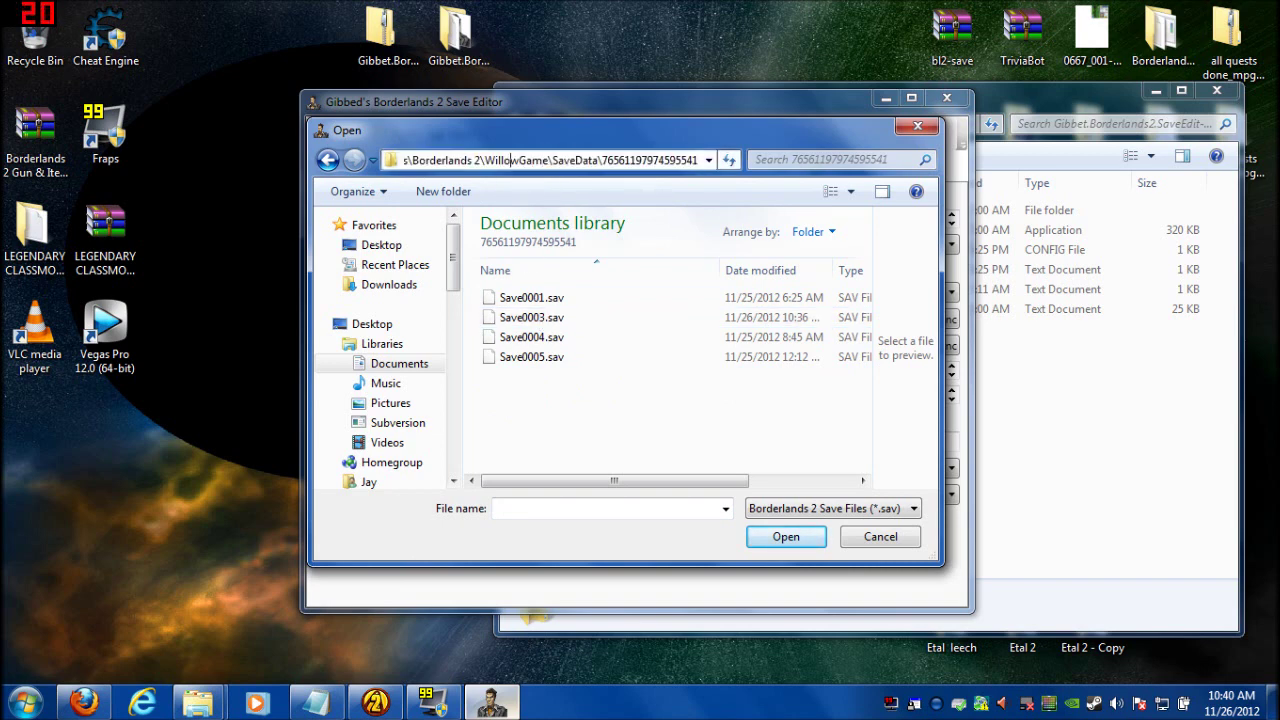
pyautogui.press('Left')
pyautogui.press('Left')
pyautogui.press('Left')
pyautogui.press('Left')
pyautogui.press('Left')
pyautogui.press('Left')
pyautogui.press('Left')
pyautogui.press('Left')
pyautogui.press('Left')
pyautogui.press('Left')
pyautogui.press('Left')
pyautogui.press('Left')
pyautogui.press('Left')
pyautogui.press('Left')
pyautogui.press('Left')
pyautogui.press('Left')
pyautogui.press('Left')
pyautogui.press('Left')
pyautogui.press('Left')
pyautogui.press('Left')
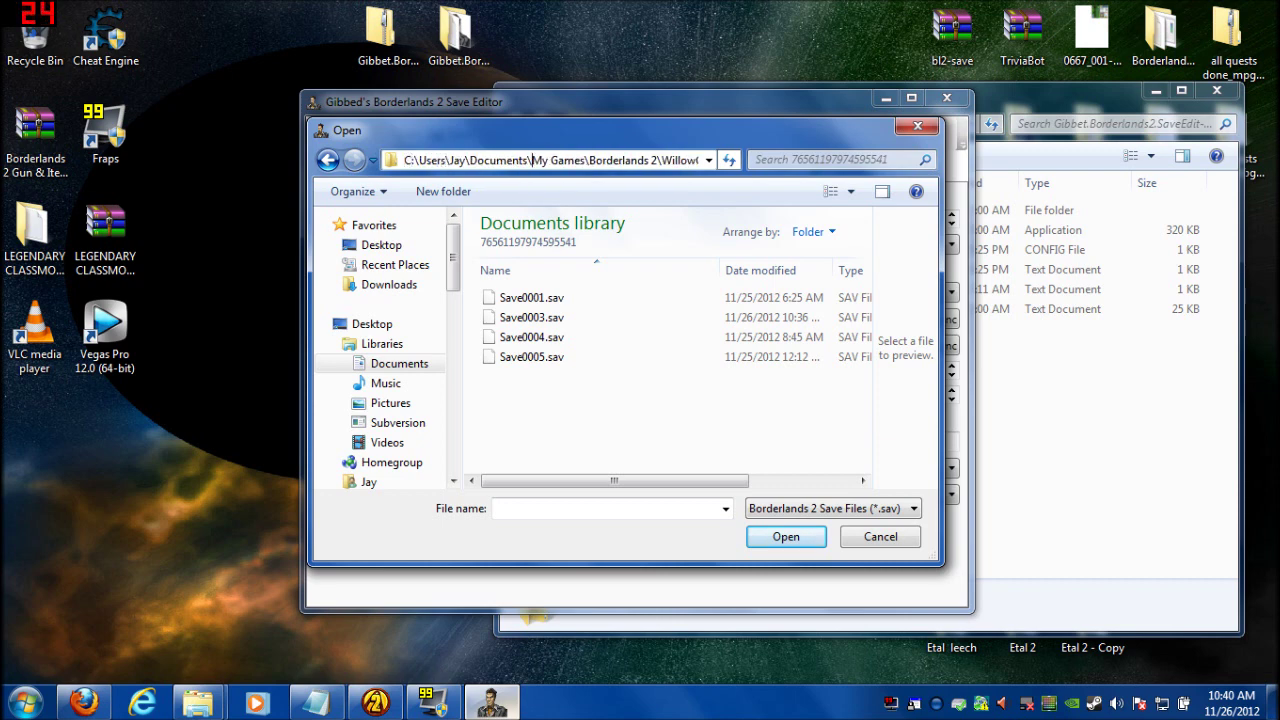
pyautogui.press('Right')
pyautogui.press('Right')
pyautogui.press('Right')
pyautogui.press('Right')
pyautogui.press('Right')
pyautogui.press('Right')
pyautogui.press('Right')
pyautogui.press('Right')
pyautogui.press('Right')
pyautogui.press('Right')
pyautogui.press('Right')
pyautogui.press('Right')
pyautogui.press('Right')
pyautogui.press('Right')
pyautogui.press('Right')
pyautogui.press('Right')
pyautogui.press('Right')
pyautogui.press('Right')
pyautogui.press('Right')
pyautogui.press('Right')
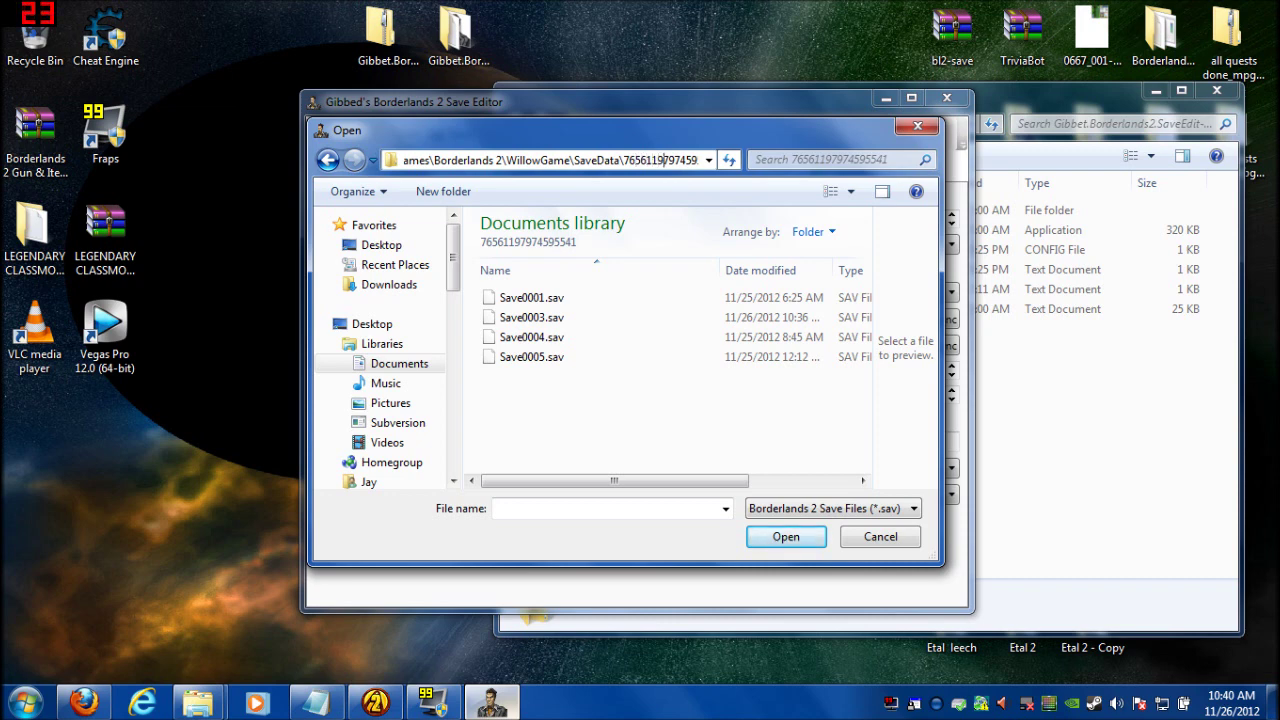
pyautogui.press('Right')
pyautogui.press('Right')
pyautogui.press('Right')
pyautogui.press('Right')
pyautogui.press('Right')
pyautogui.press('Right')
pyautogui.press('Right')
pyautogui.press('Right')
pyautogui.press('Right')
pyautogui.press('Right')
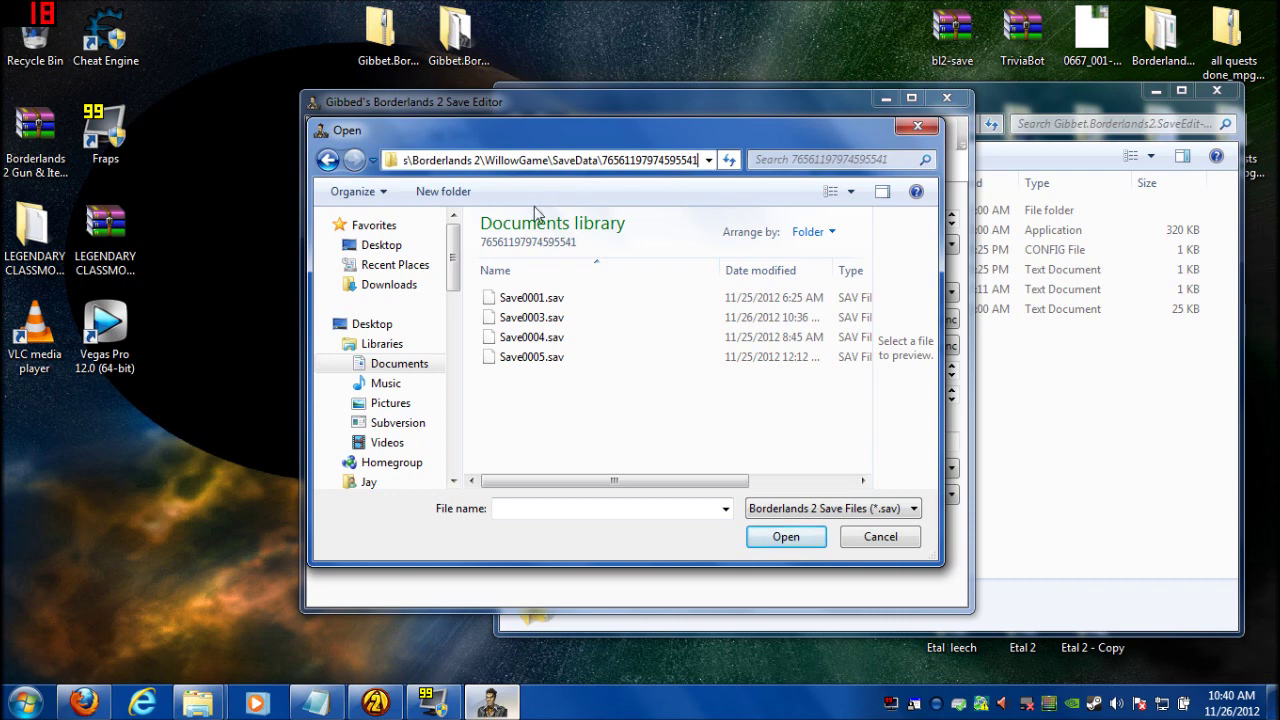
# Load Save0003.sav into the save editor and display the character's bank items
pyautogui.click(531, 317)
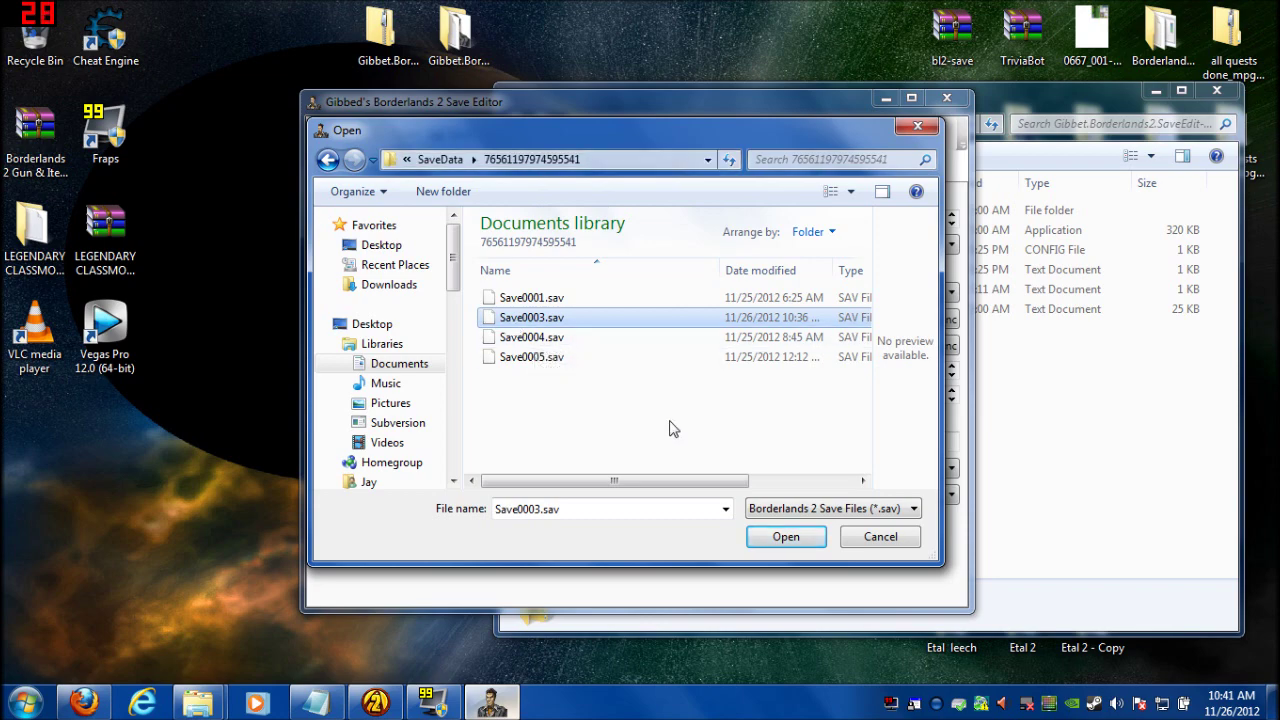
pyautogui.click(785, 537)
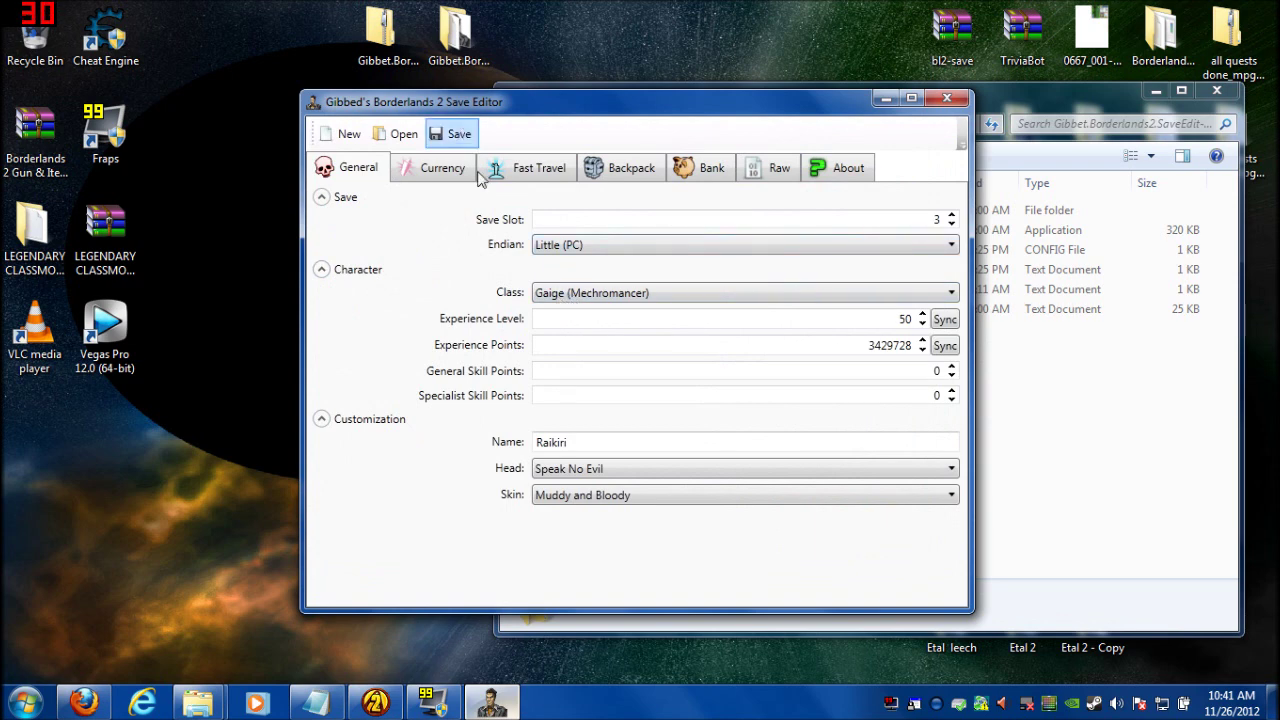
pyautogui.click(703, 168)
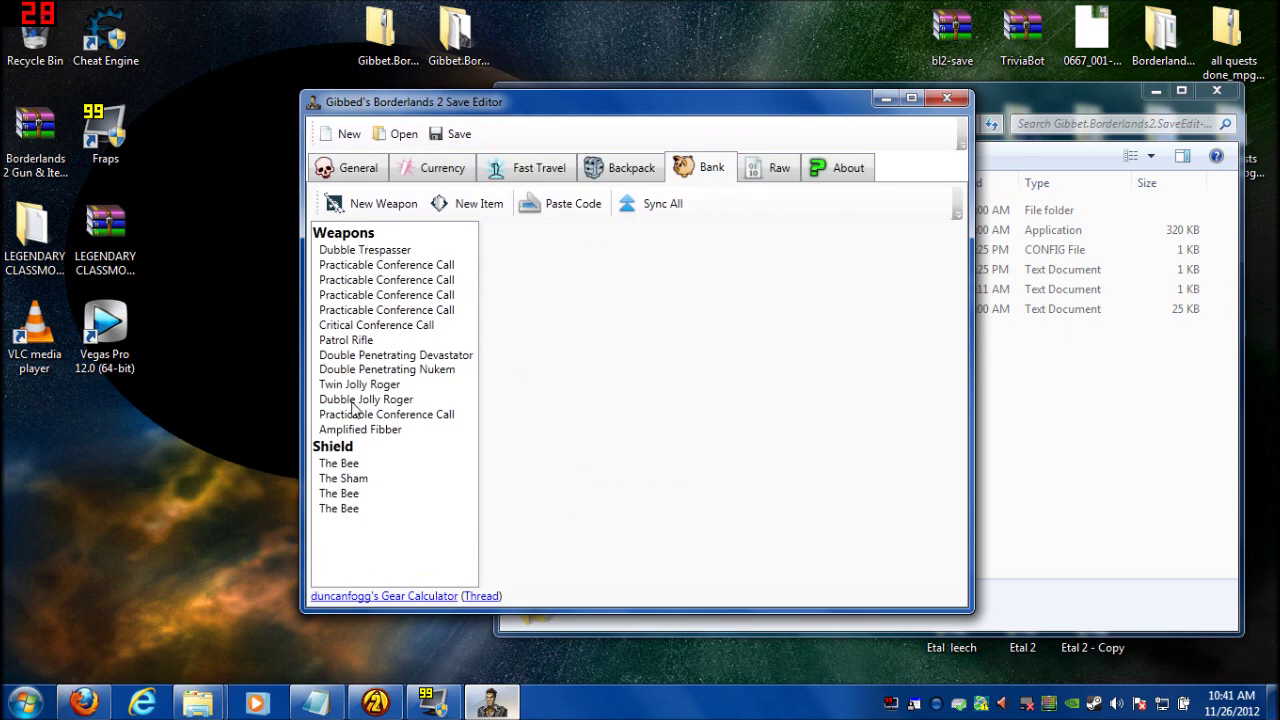
# Switch to Firefox and find the Fire Conference Call 5788x7 code in the All Perfect Conference Call Shotguns thread
pyautogui.click(84, 703)
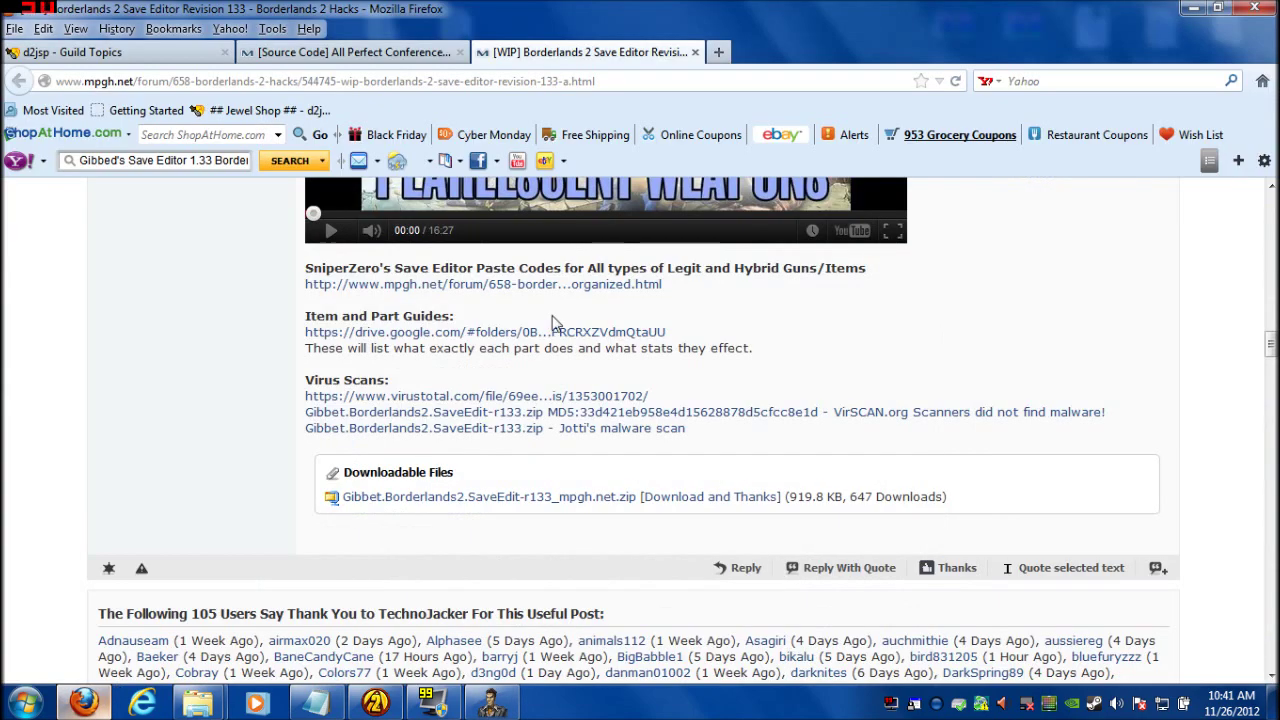
pyautogui.click(412, 56)
pyautogui.scroll(-2, 733, 372)
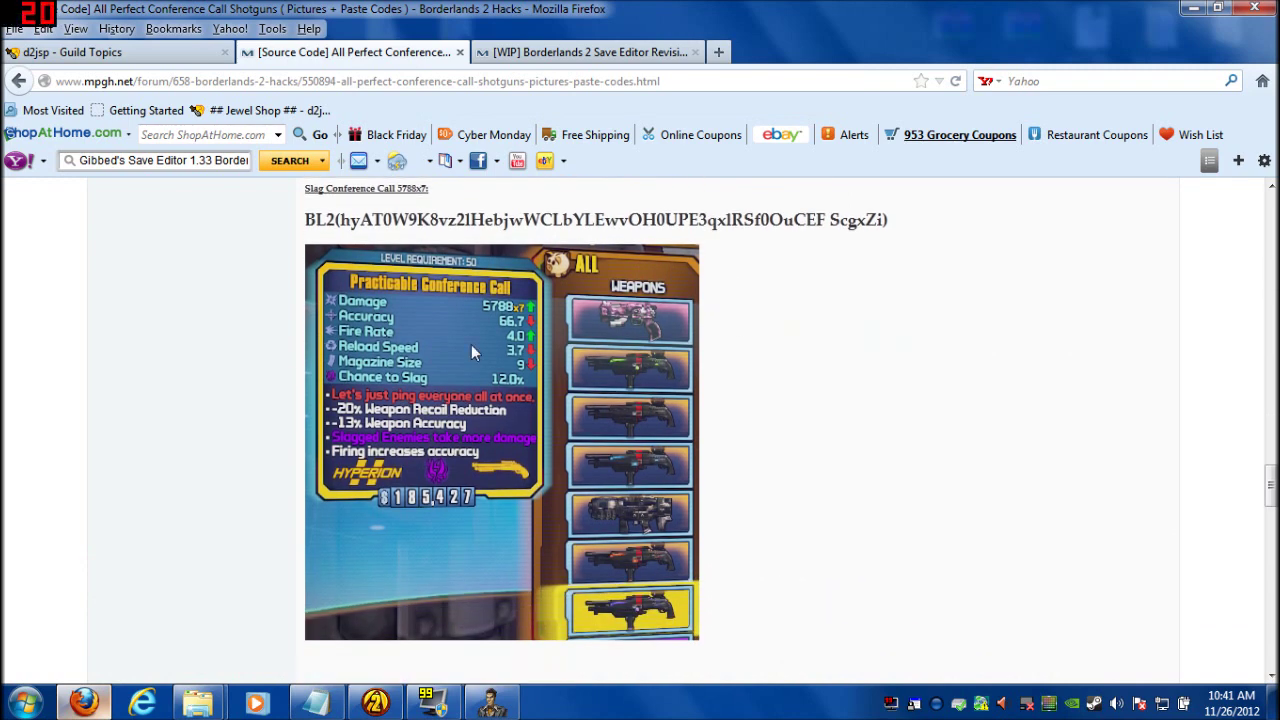
pyautogui.scroll(8, 543, 306)
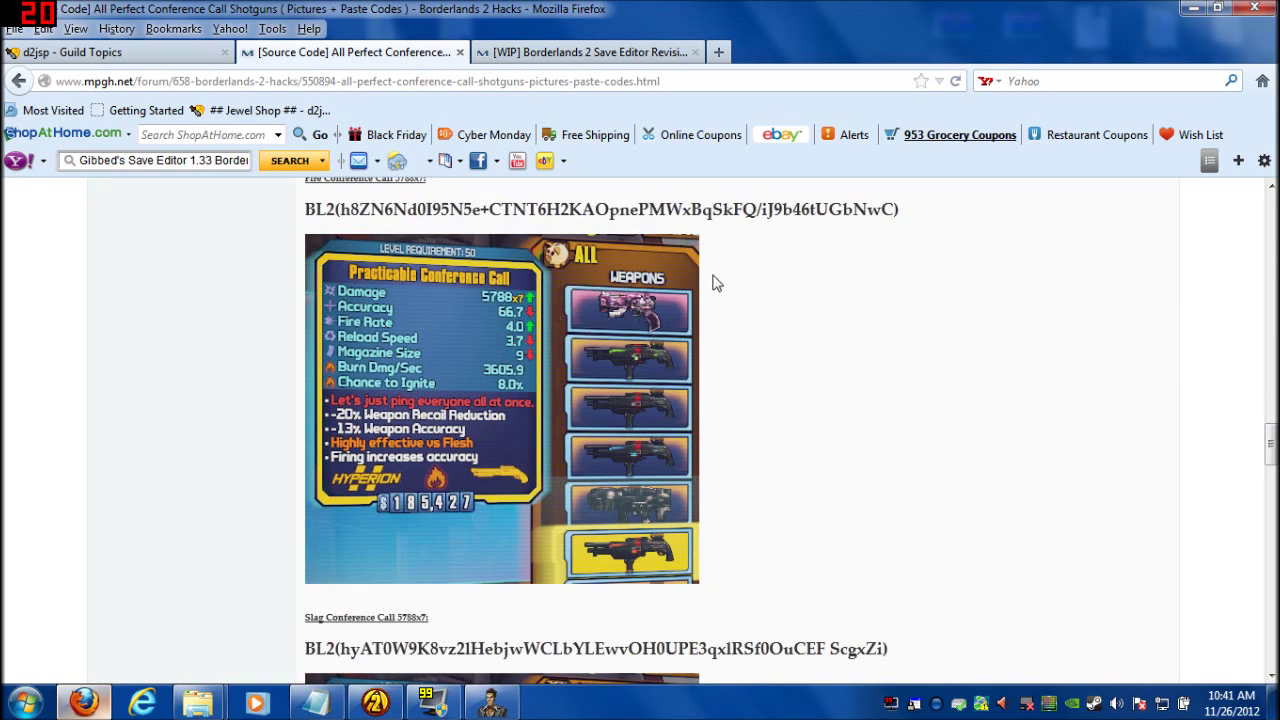
pyautogui.scroll(2, 820, 323)
# Copy the full Fire Conference Call 5788x7 code and add the weapon to the bank in the save editor with Paste Code
pyautogui.moveTo(903, 322); pyautogui.dragTo(326, 318)
pyautogui.rightClick(324, 318)
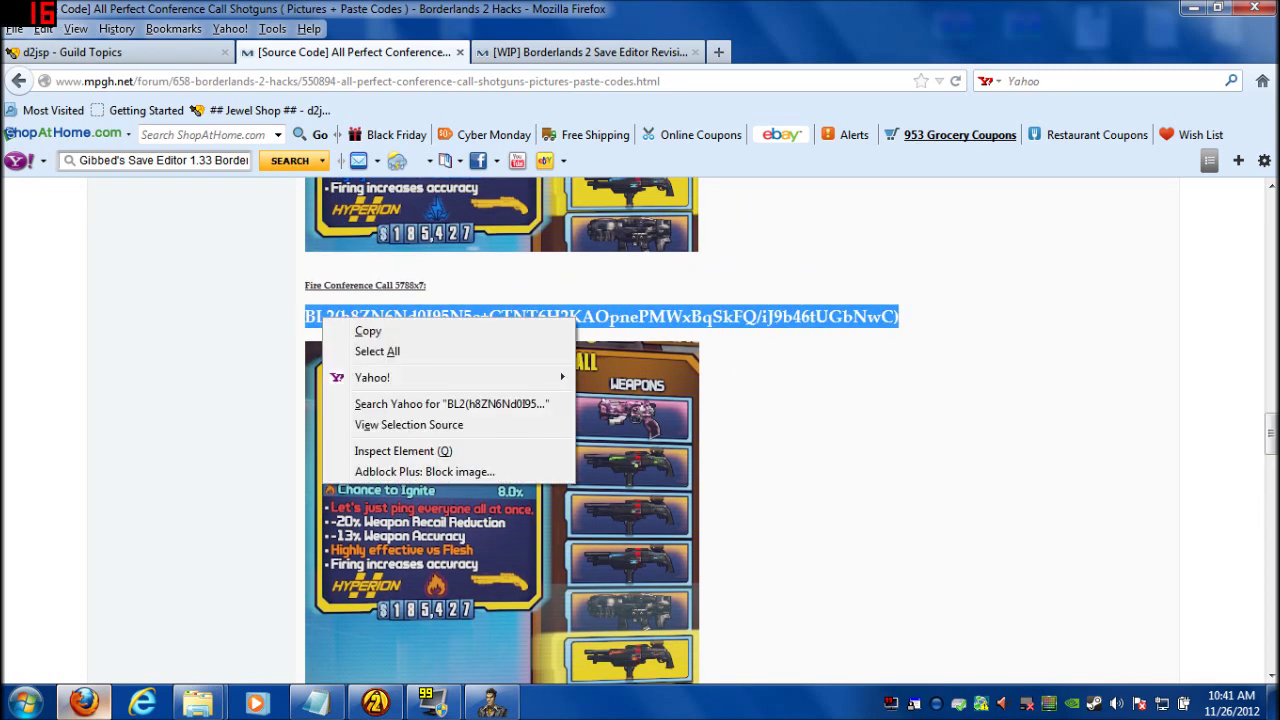
pyautogui.click(345, 332)
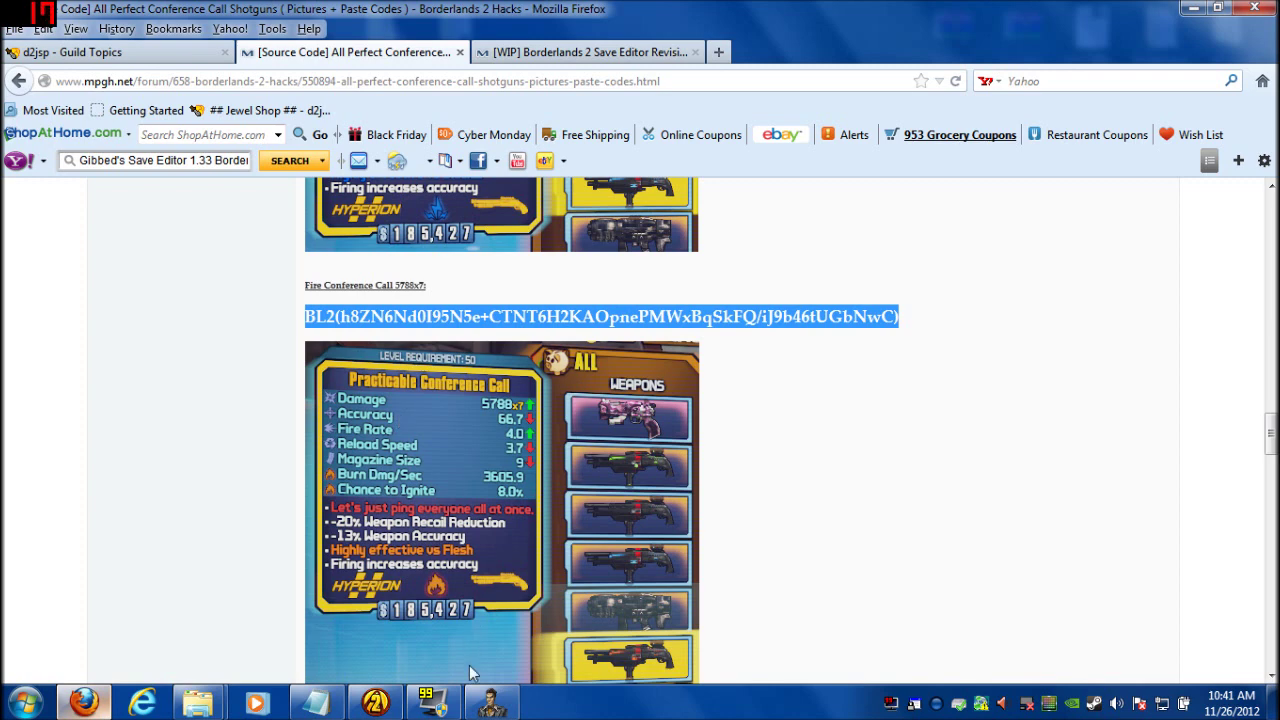
pyautogui.click(488, 702)
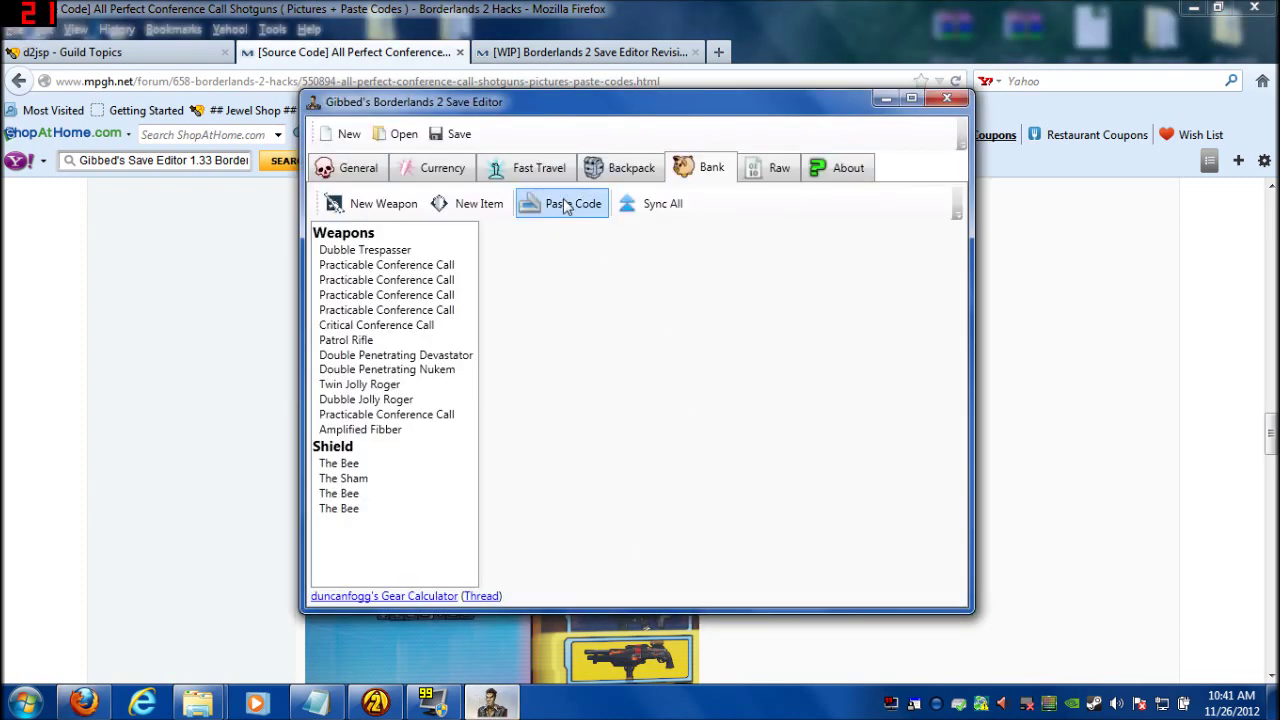
pyautogui.click(563, 203)
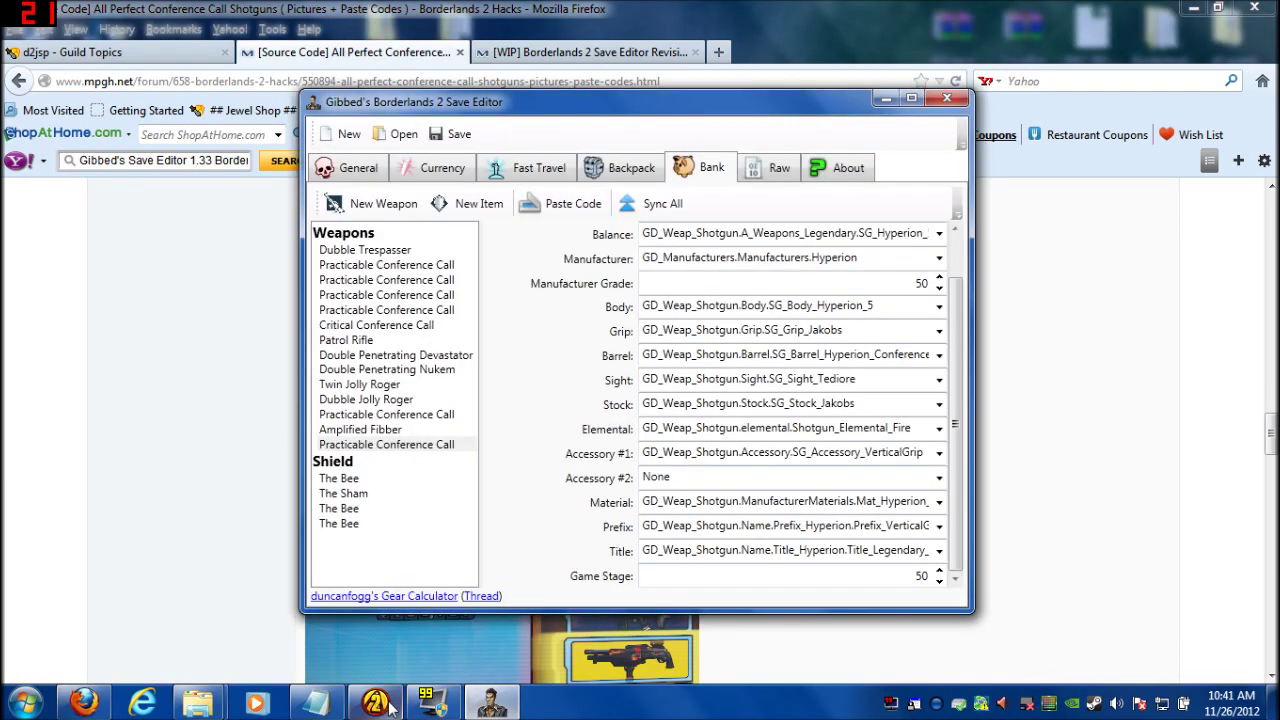
# Switch to the running Borderlands 2 game and quit the current session to the main menu
pyautogui.click(410, 680)
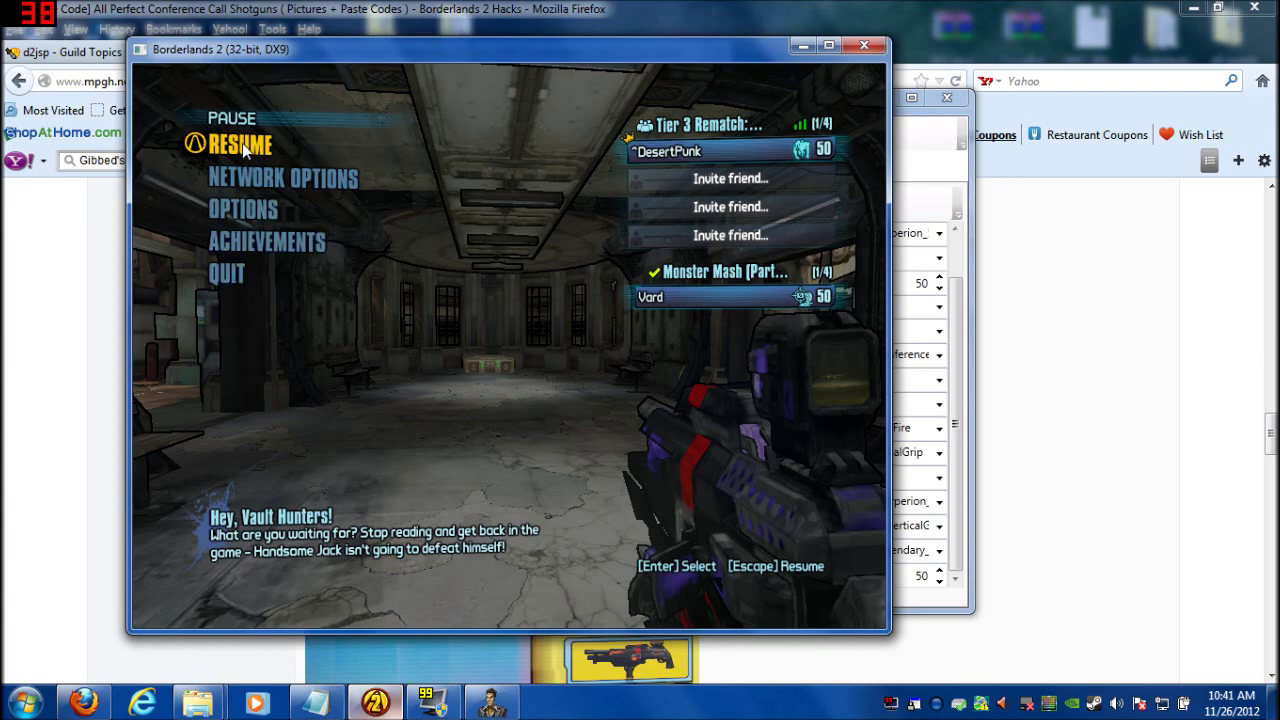
pyautogui.press('Escape')
pyautogui.press('Escape')
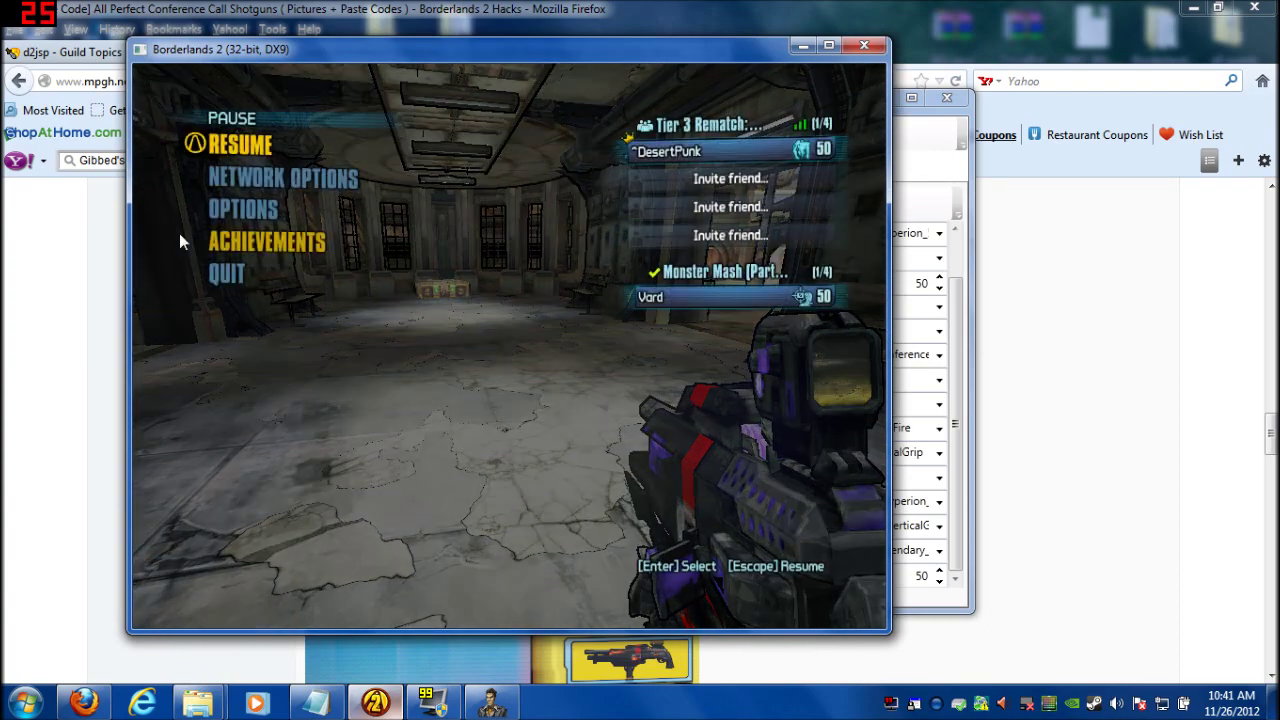
pyautogui.click(226, 273)
pyautogui.click(360, 369)
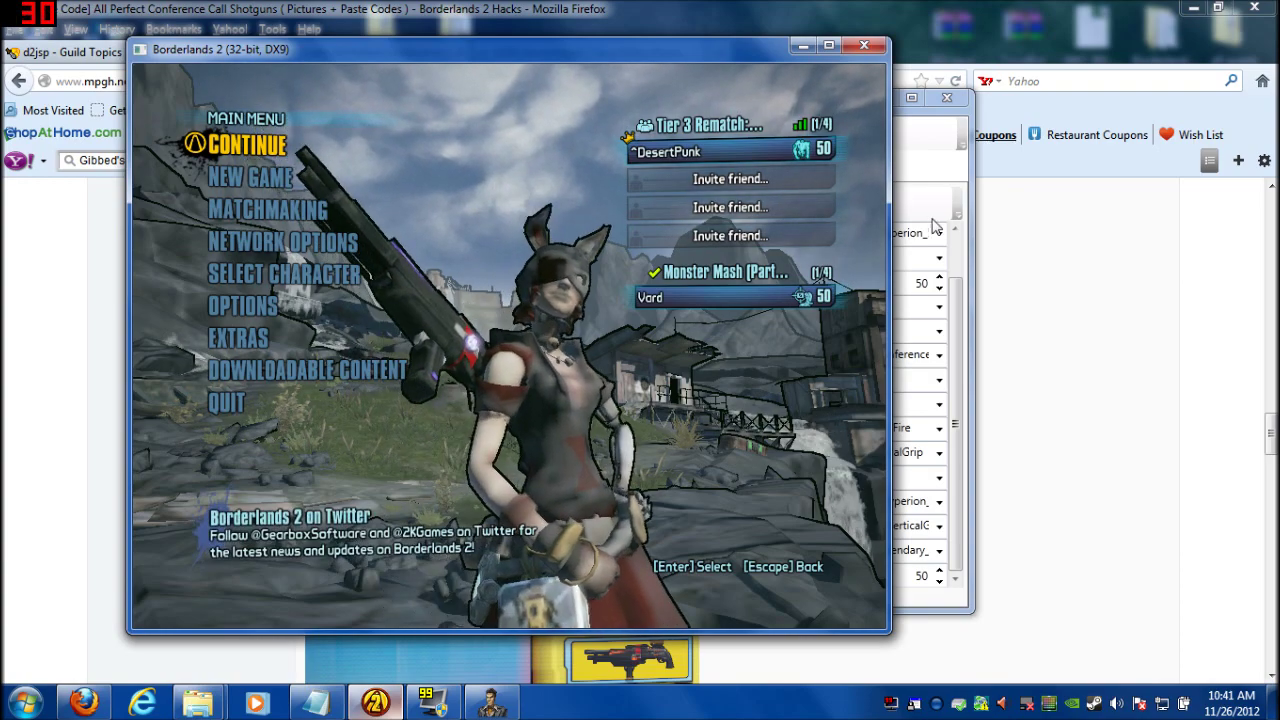
# Move the save editor beside the game menu and compare the Elemental part of the last two Practicable Conference Call weapons in the bank
pyautogui.click(948, 190)
pyautogui.moveTo(588, 101); pyautogui.dragTo(797, 119)
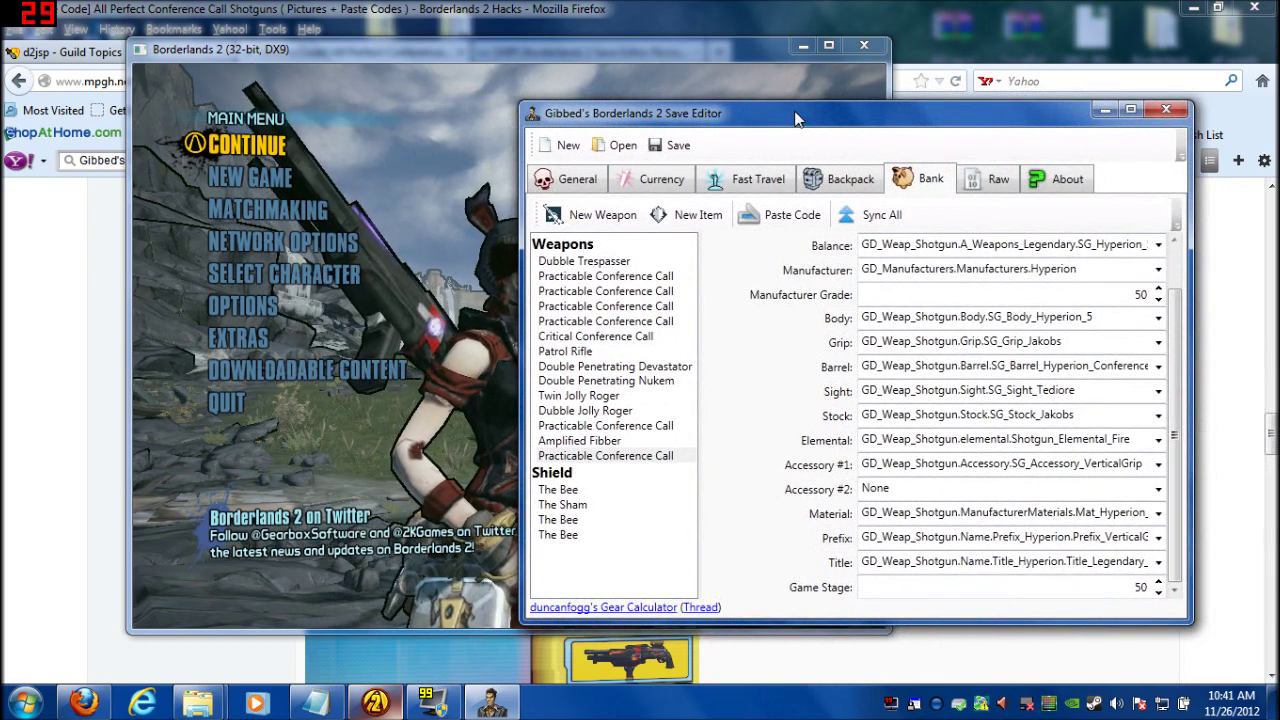
pyautogui.click(619, 458)
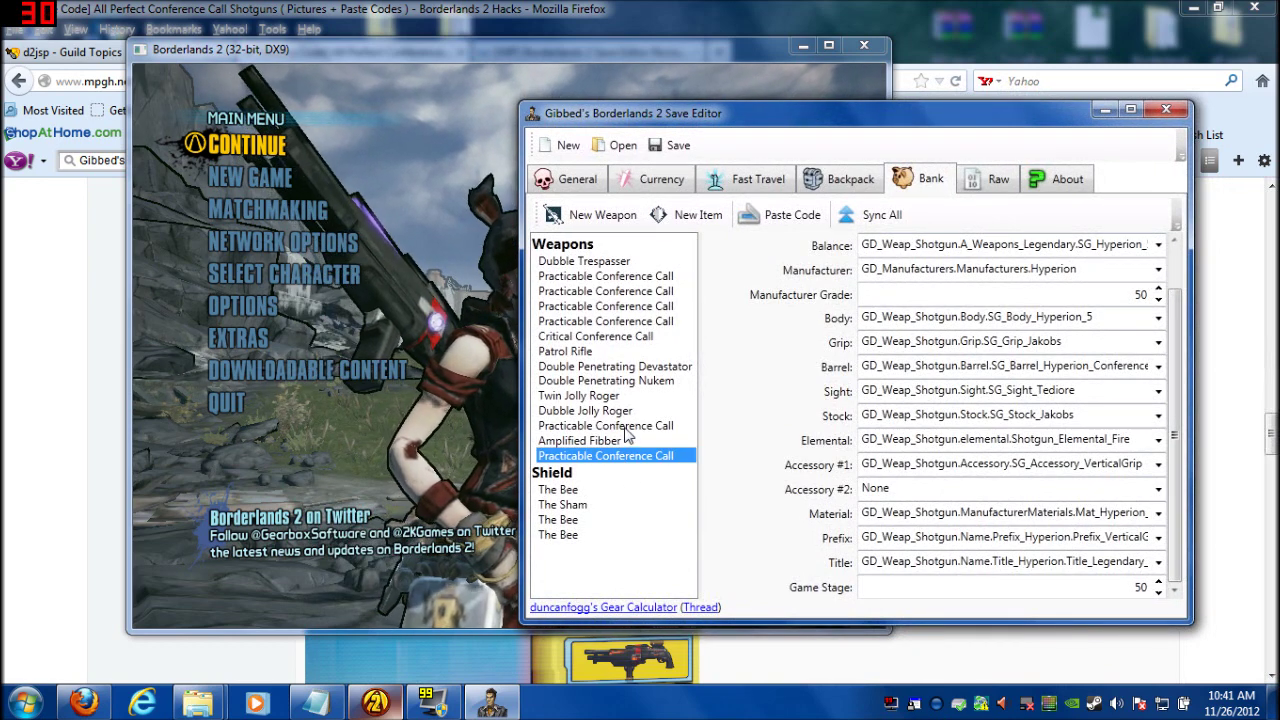
pyautogui.click(620, 426)
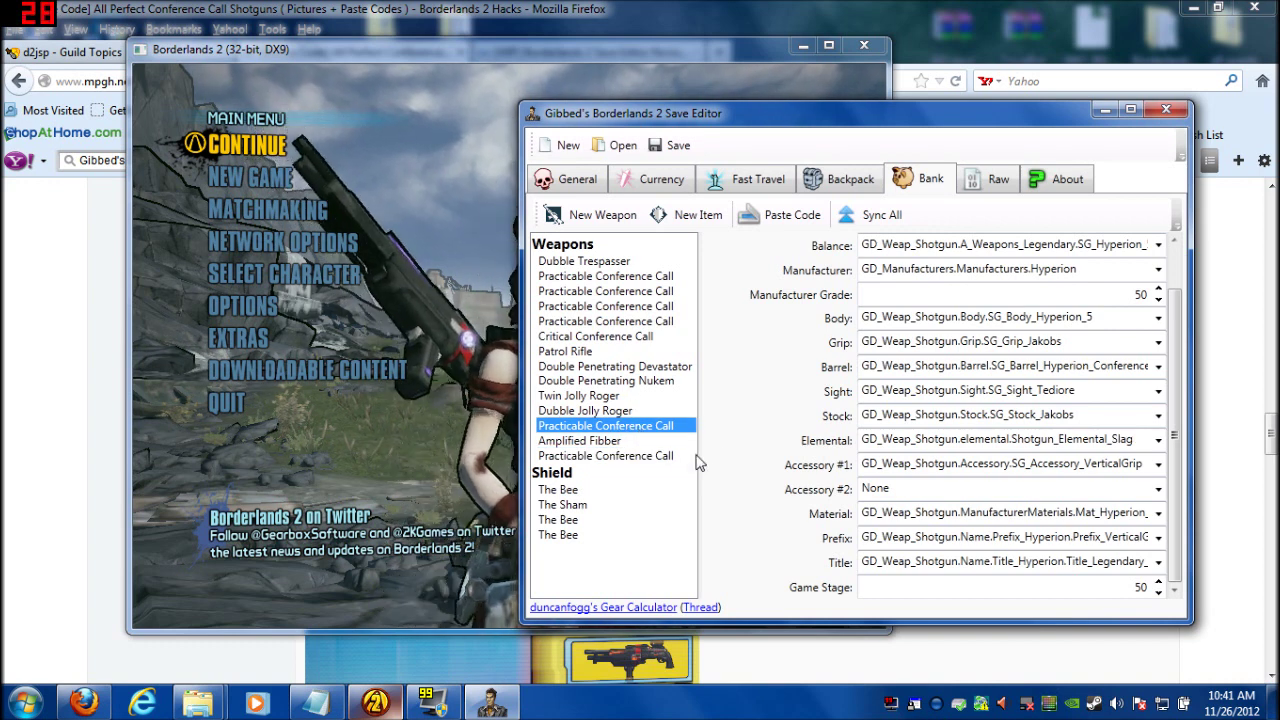
pyautogui.click(648, 456)
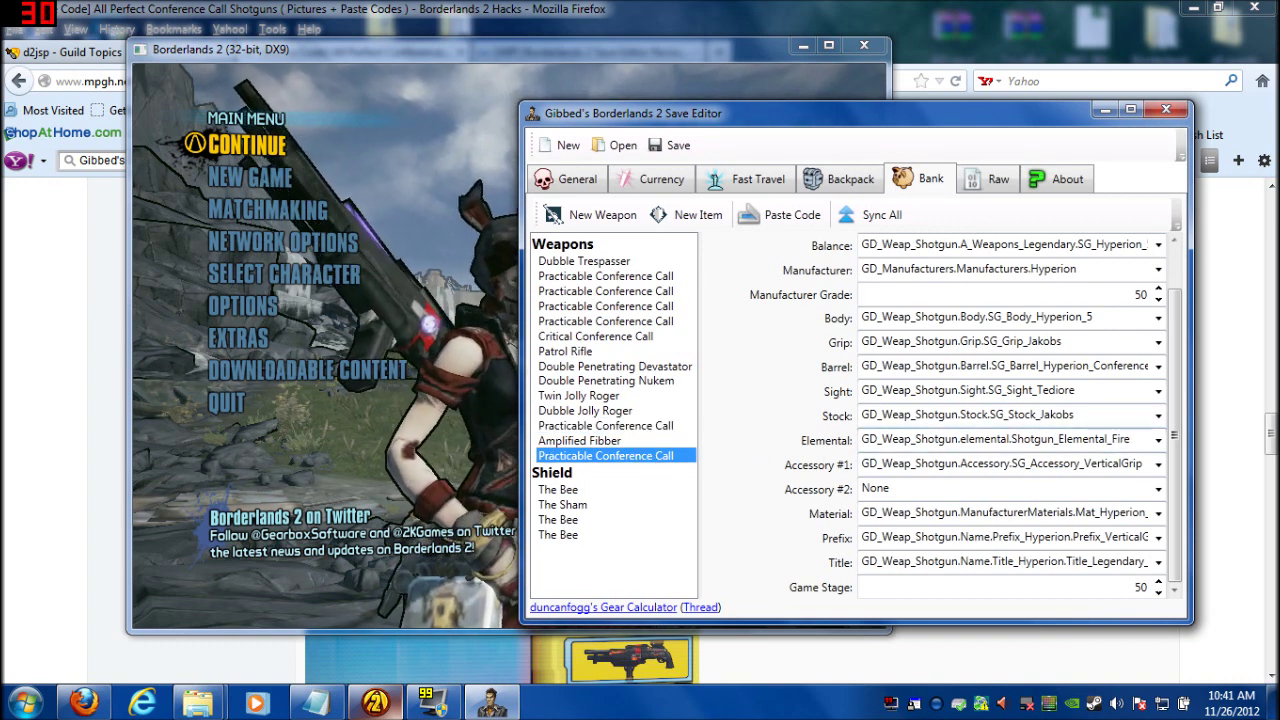
pyautogui.click(995, 439)
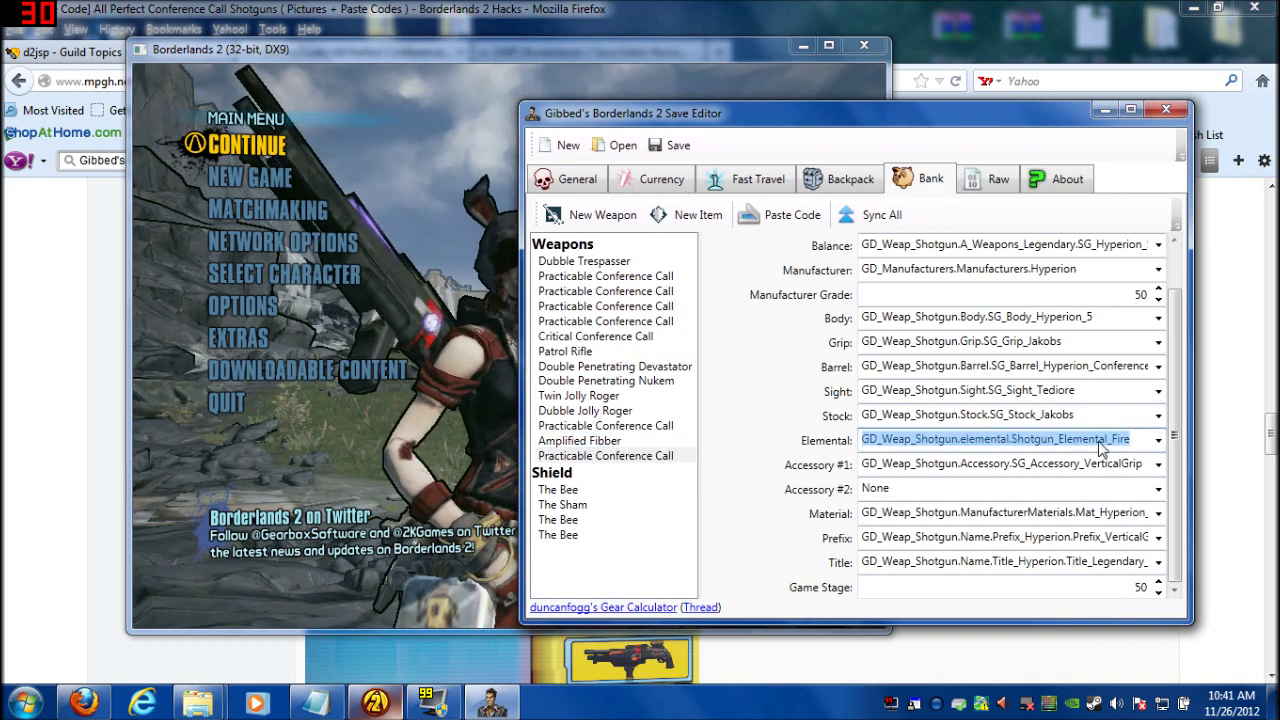
# Save the edited character over Save0003.sav in the numbered account folder inside SaveData, replacing the existing file
pyautogui.click(670, 145)
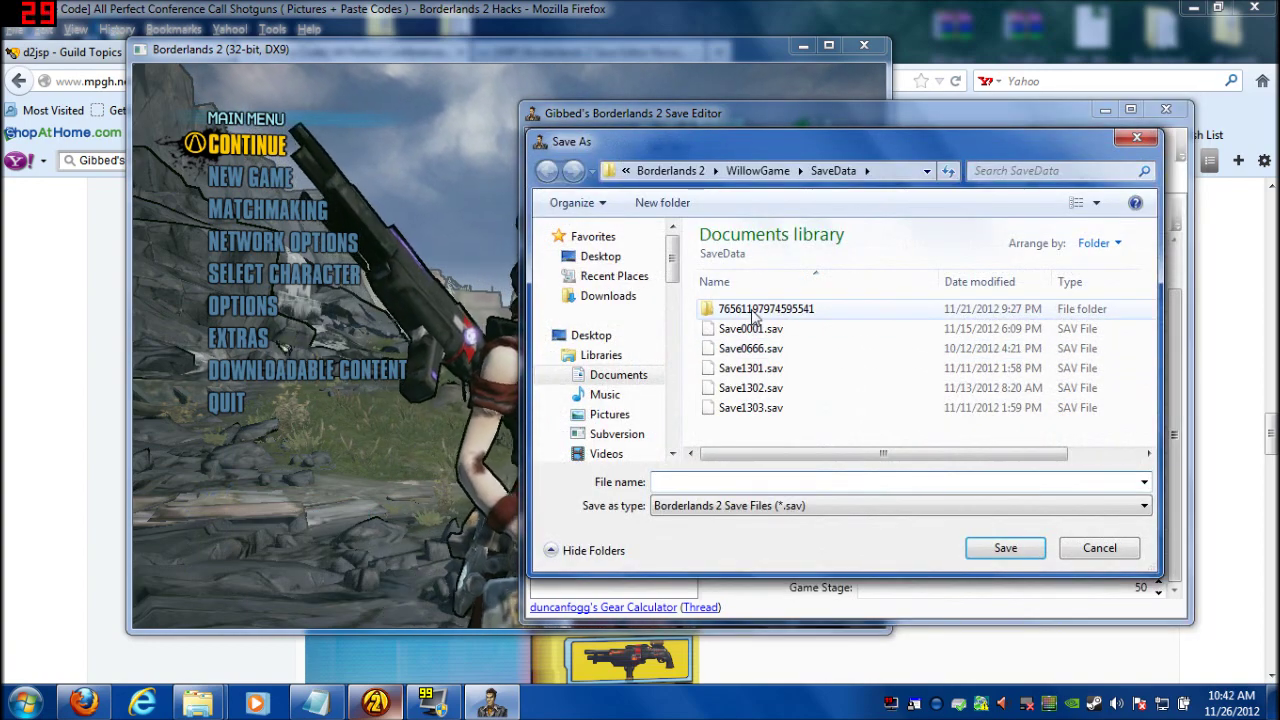
pyautogui.doubleClick(760, 308)
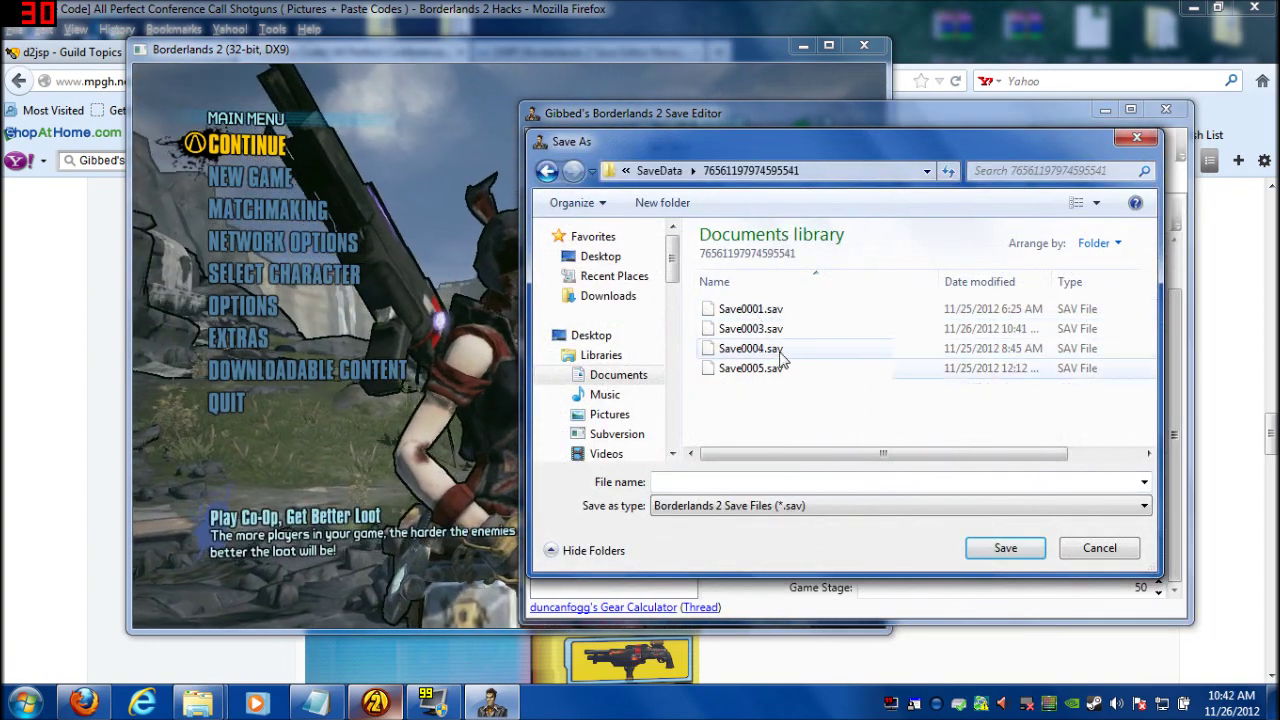
pyautogui.click(720, 329)
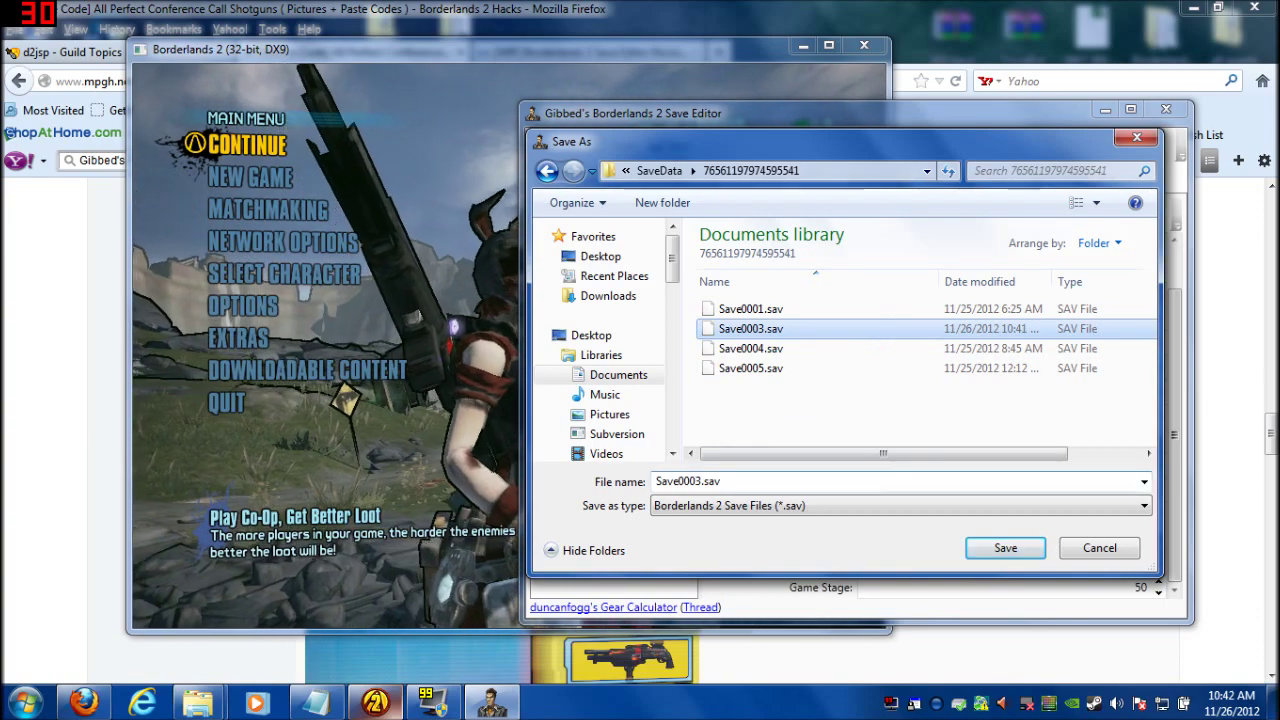
pyautogui.click(1004, 548)
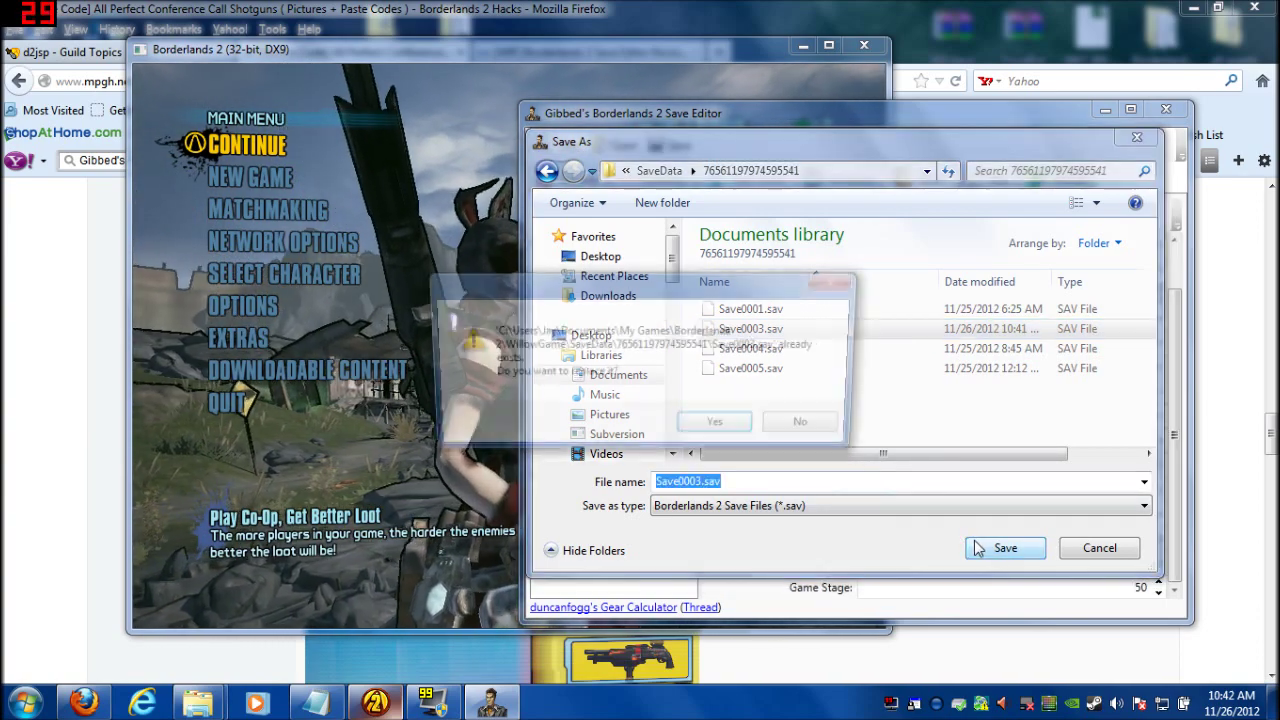
pyautogui.click(733, 427)
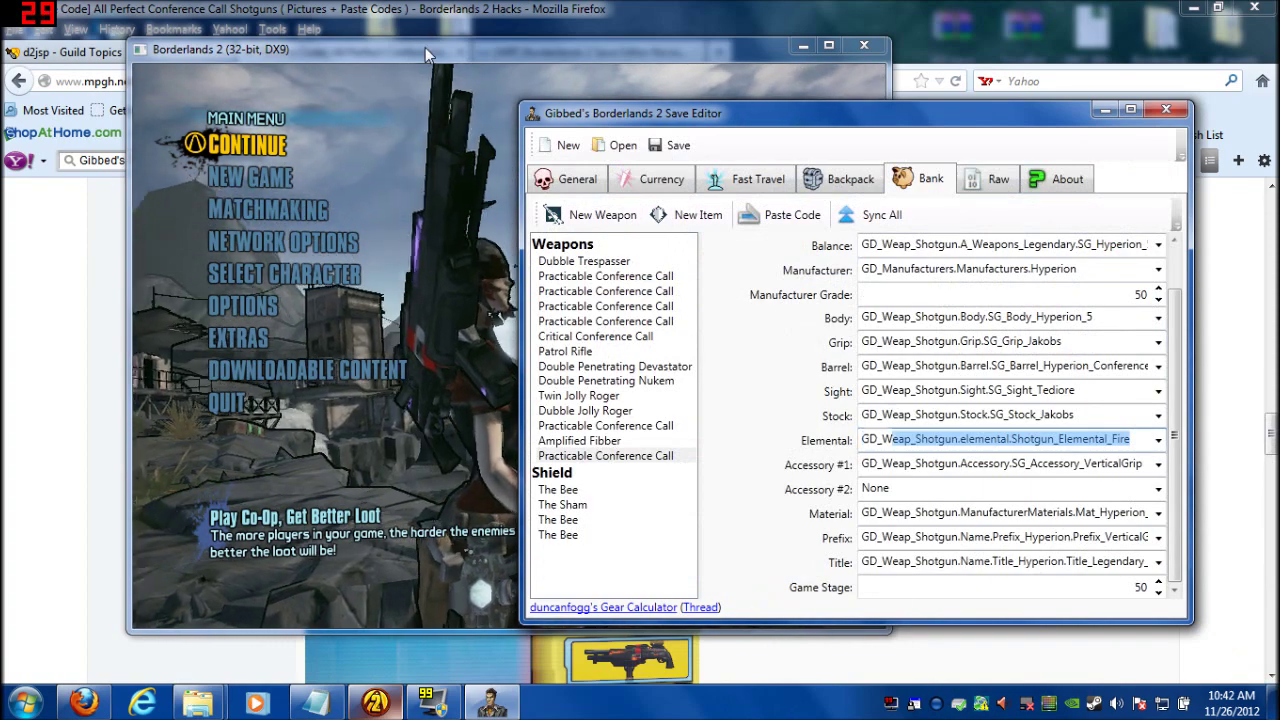
# Return to Borderlands 2, reload the level 50 Mechromancer character and continue the game
pyautogui.click(425, 47)
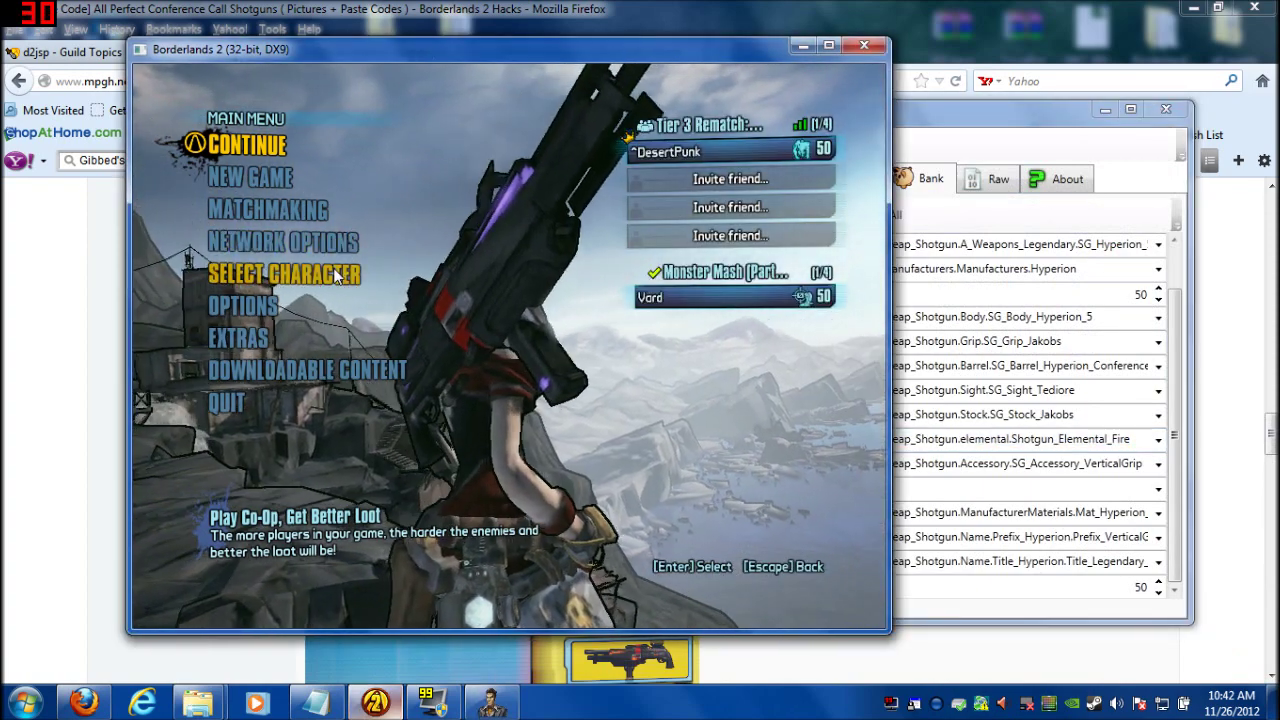
pyautogui.click(337, 272)
pyautogui.click(339, 188)
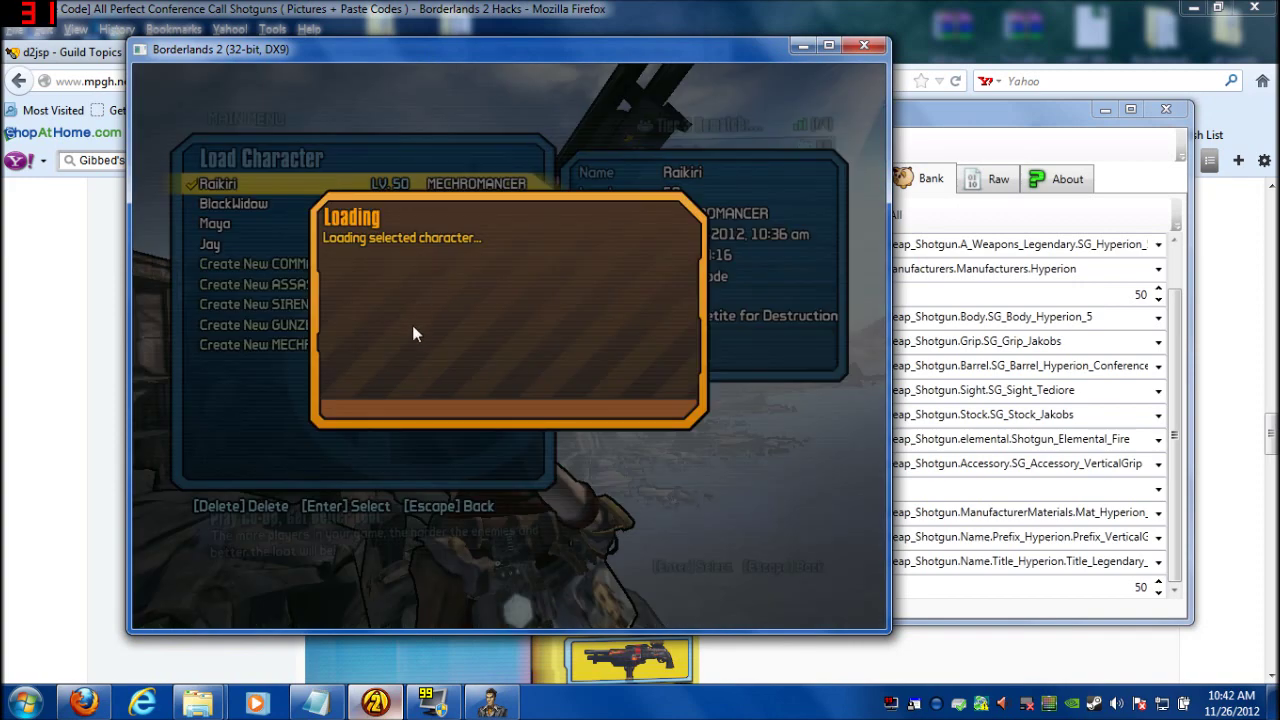
pyautogui.click(382, 350)
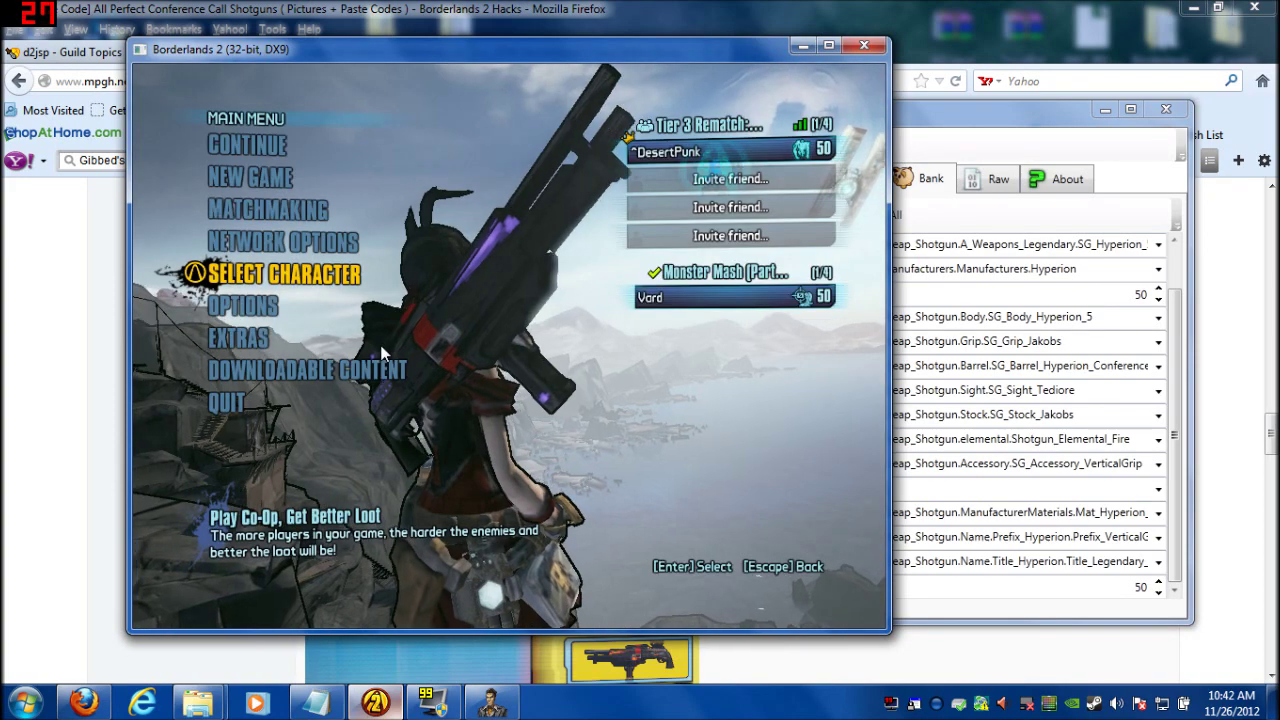
pyautogui.click(276, 146)
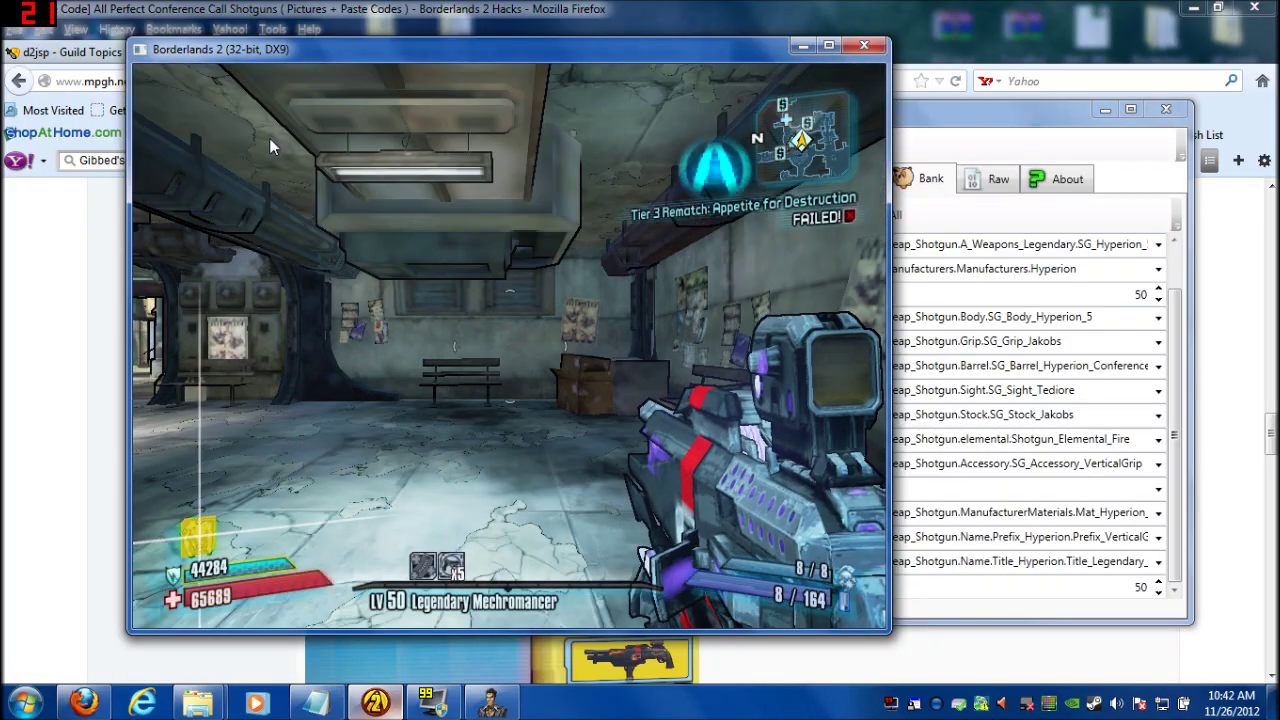
# Run the character out of the starting building and through the streets to the Crimson Raiders HQ door
pyautogui.click(269, 138)
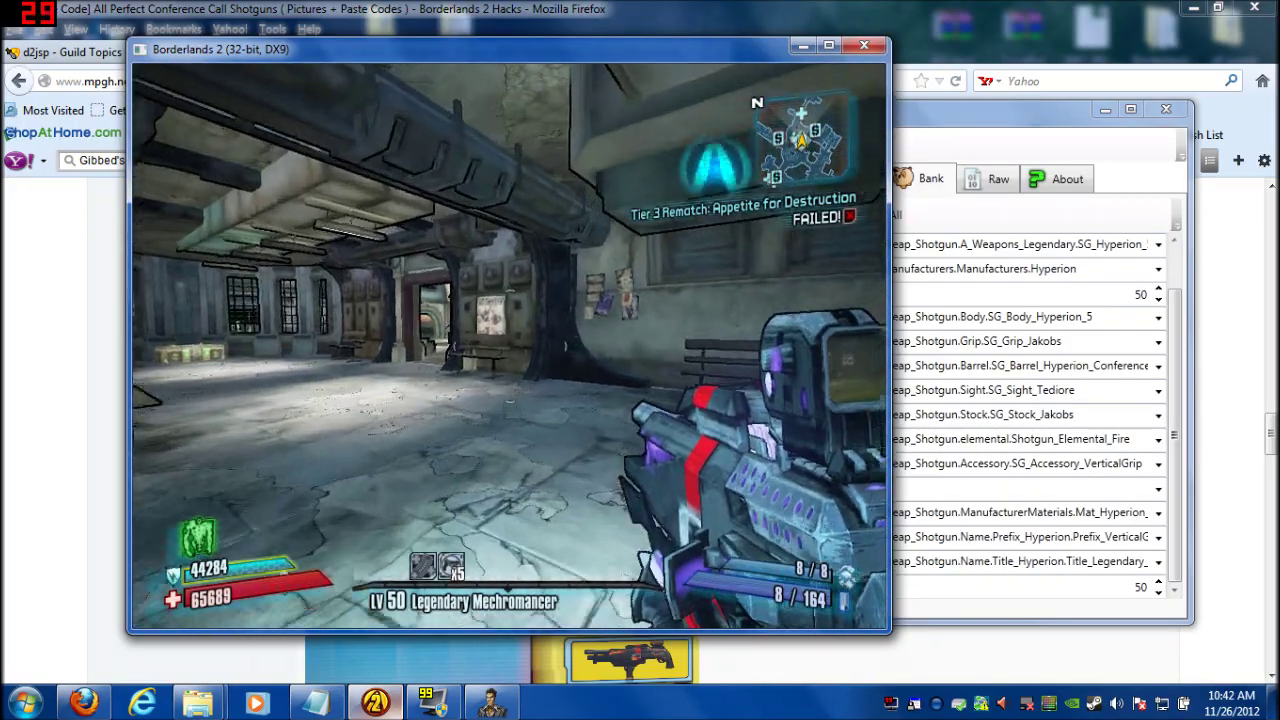
pyautogui.press('w')
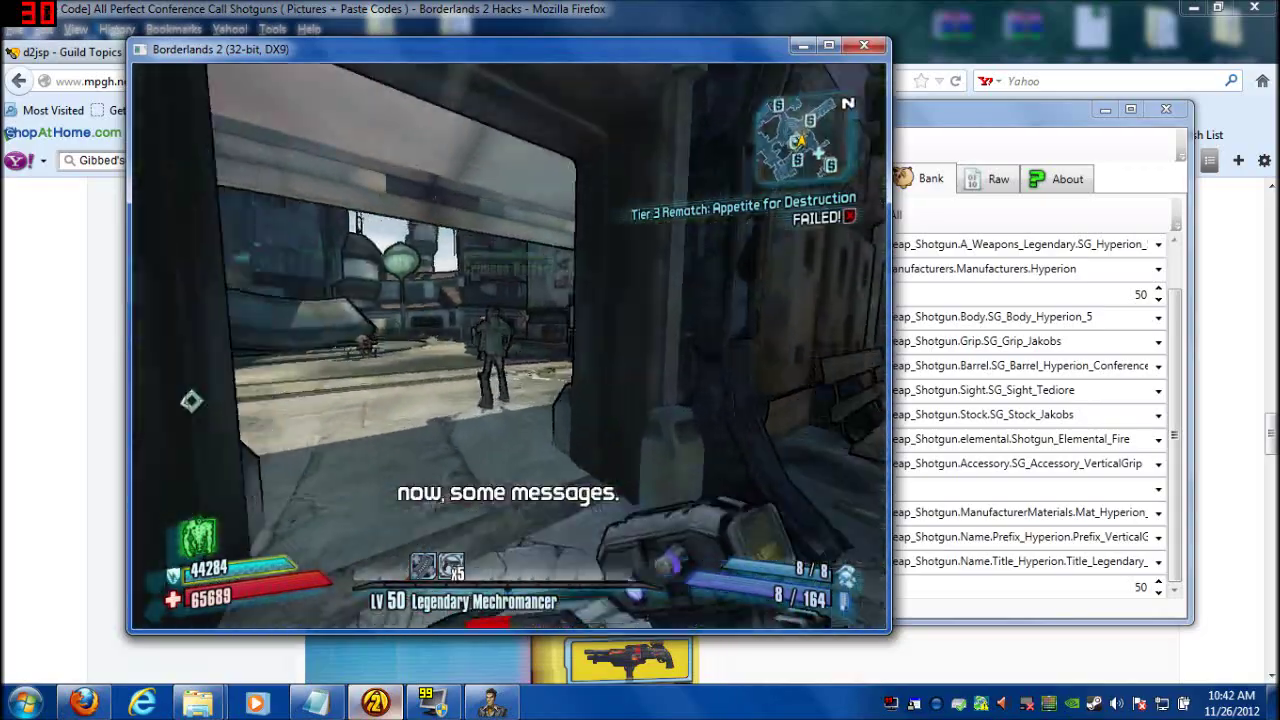
pyautogui.press('w')
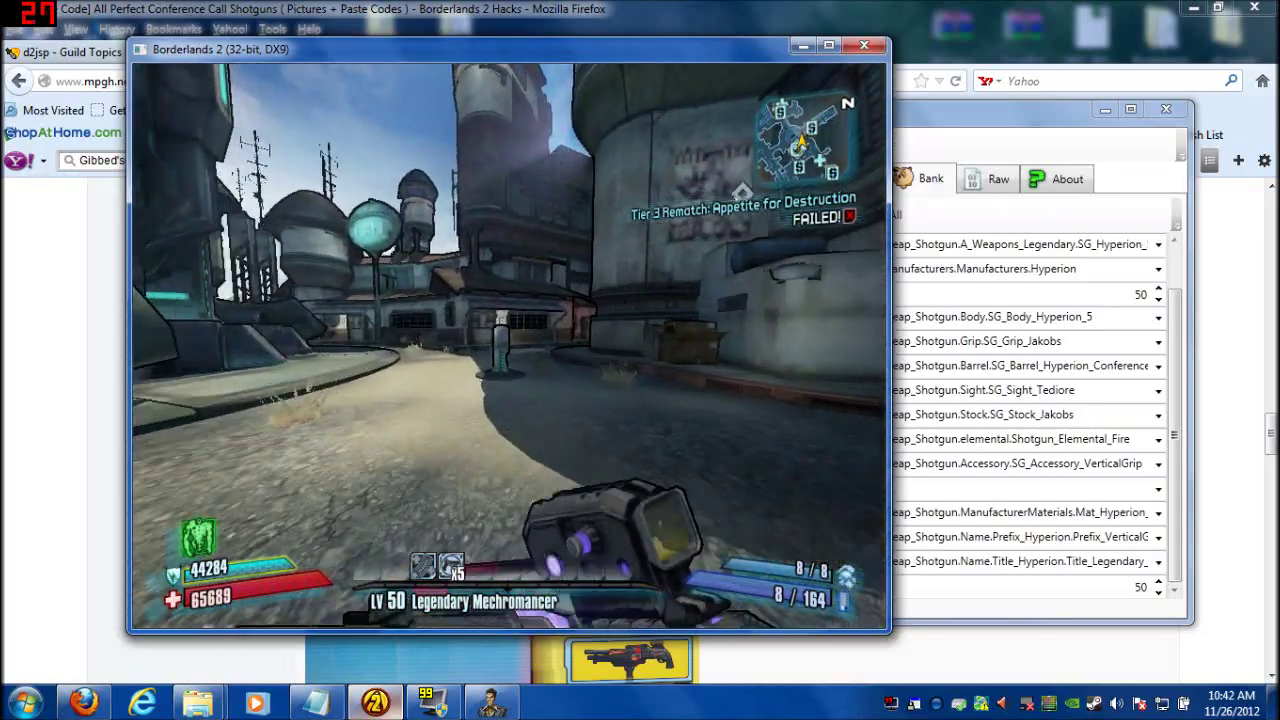
pyautogui.press('w')
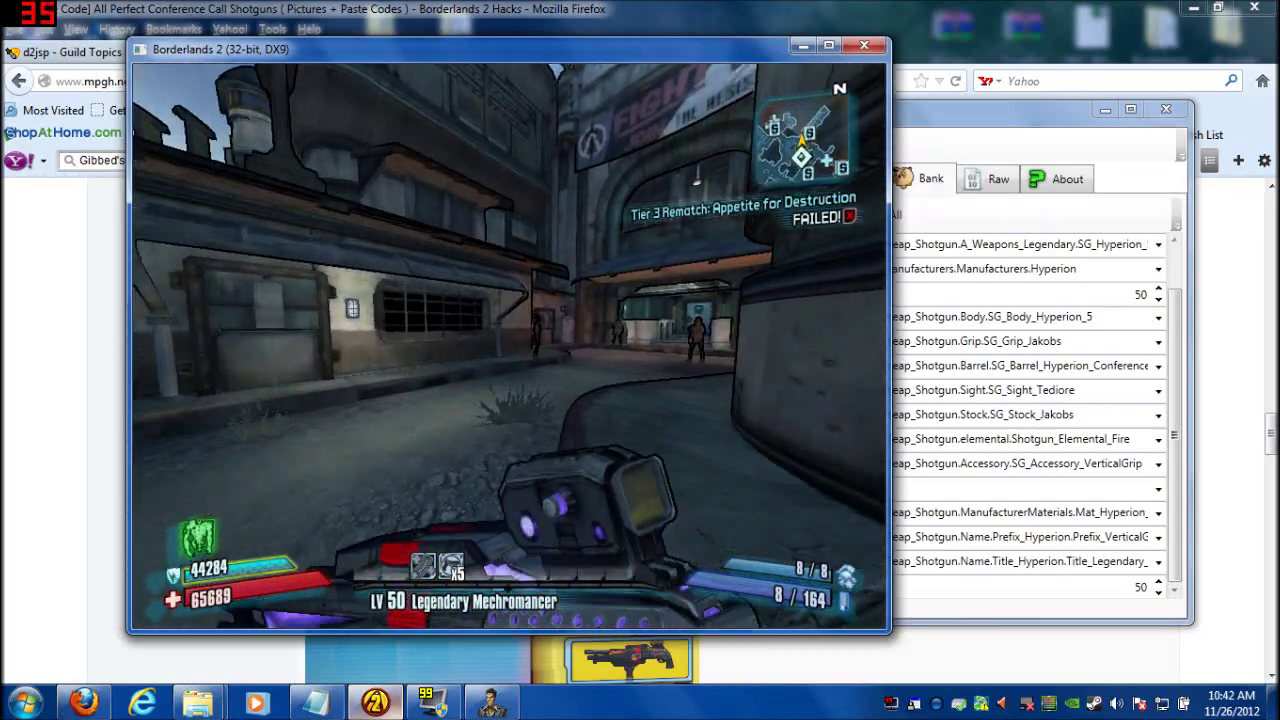
pyautogui.press('w')
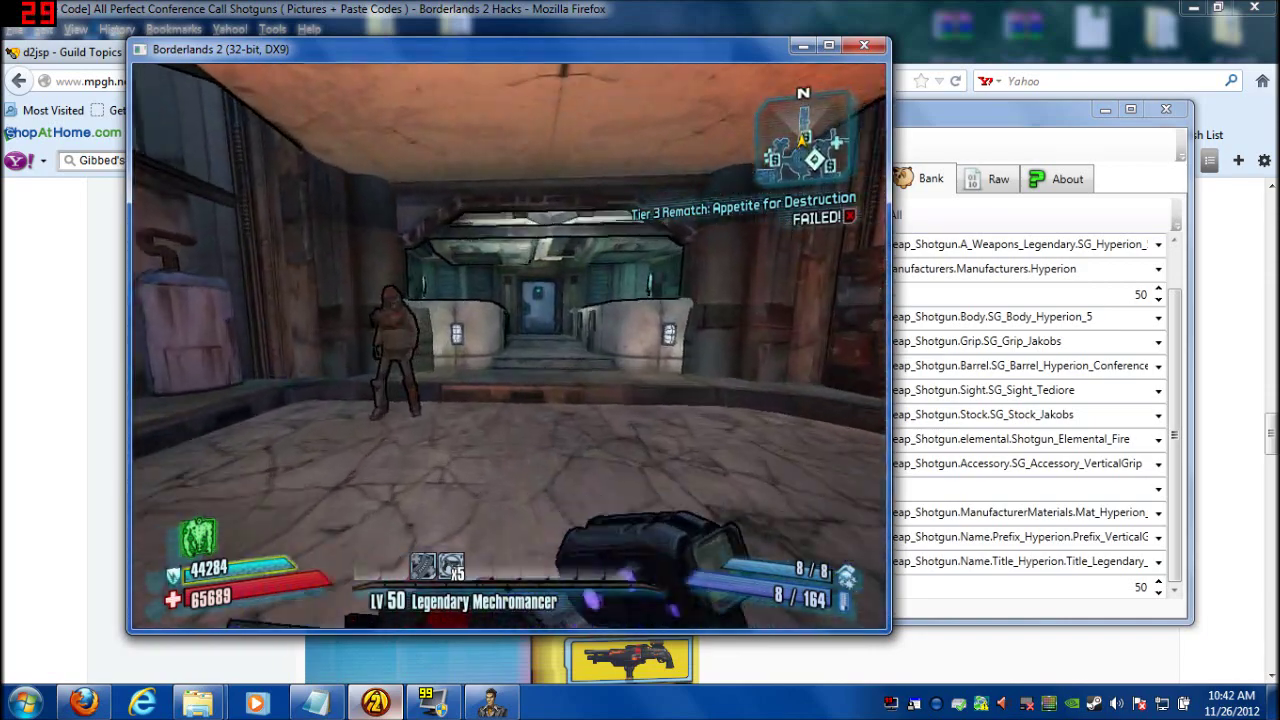
pyautogui.press('w')
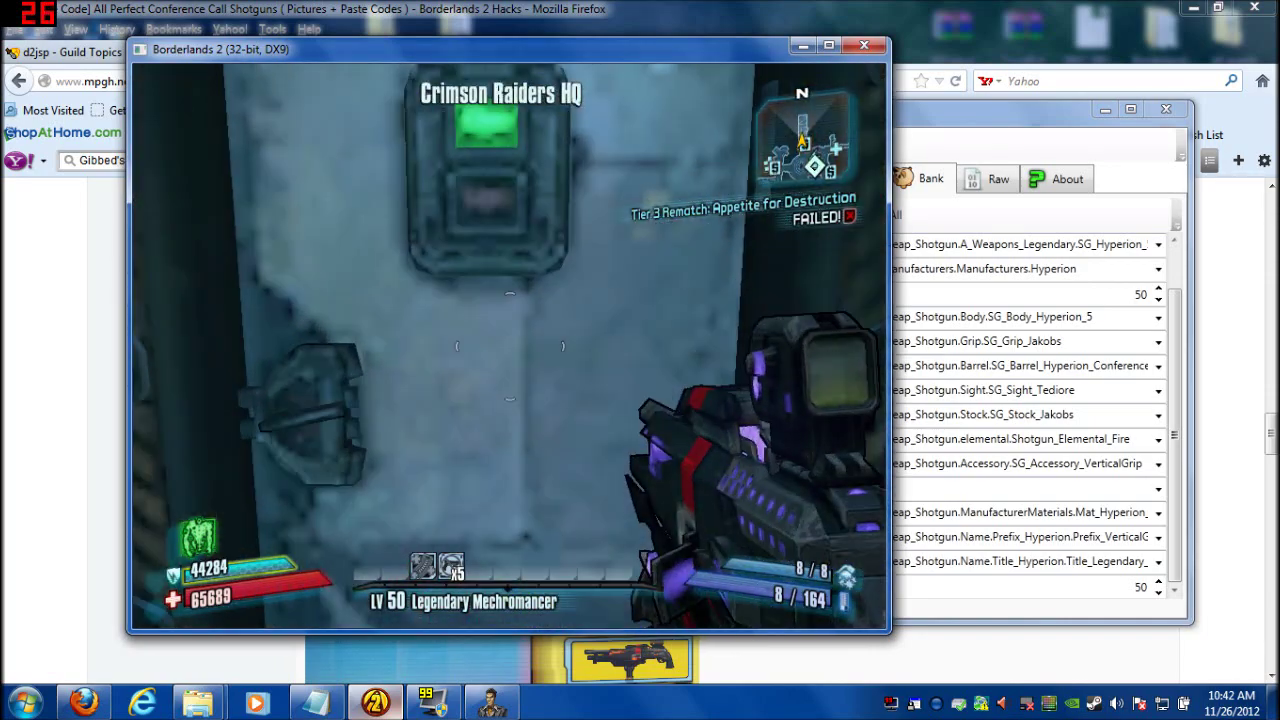
# Enter the Crimson Raiders HQ, climb the stairs and open the bank vault to view the added fire Practicable Conference Call
pyautogui.press('e')
pyautogui.press('w')
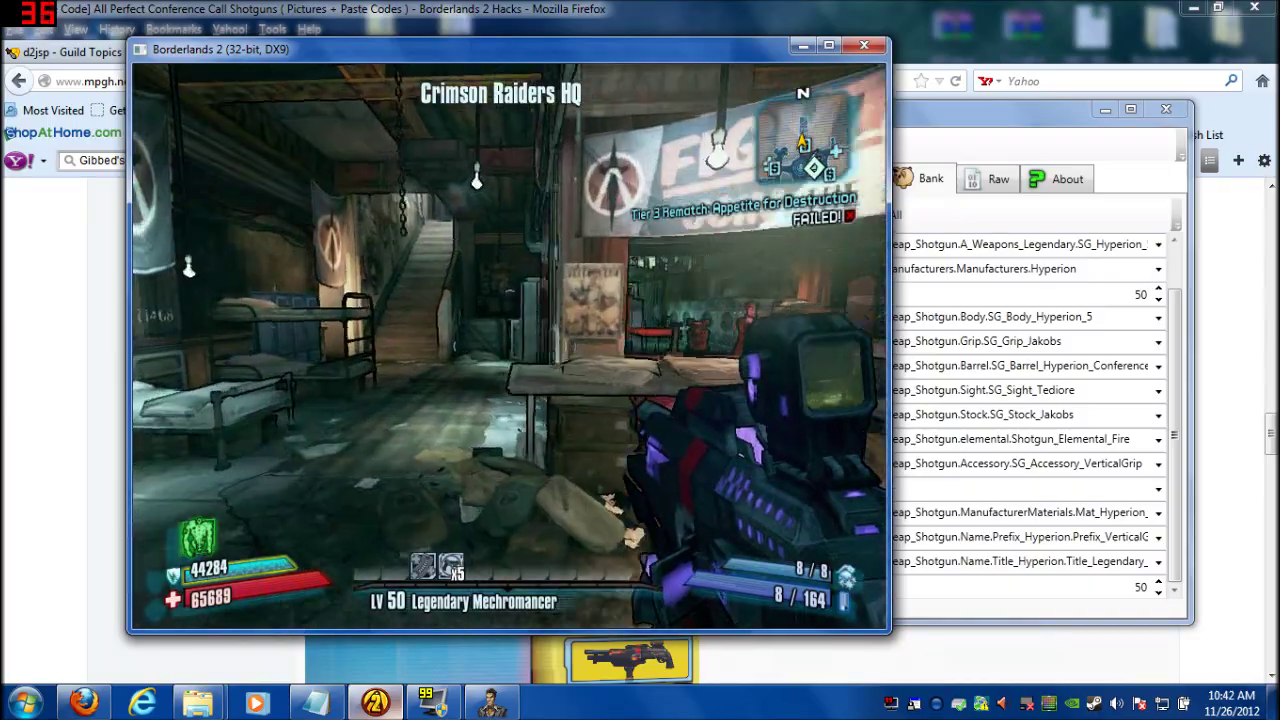
pyautogui.press('w')
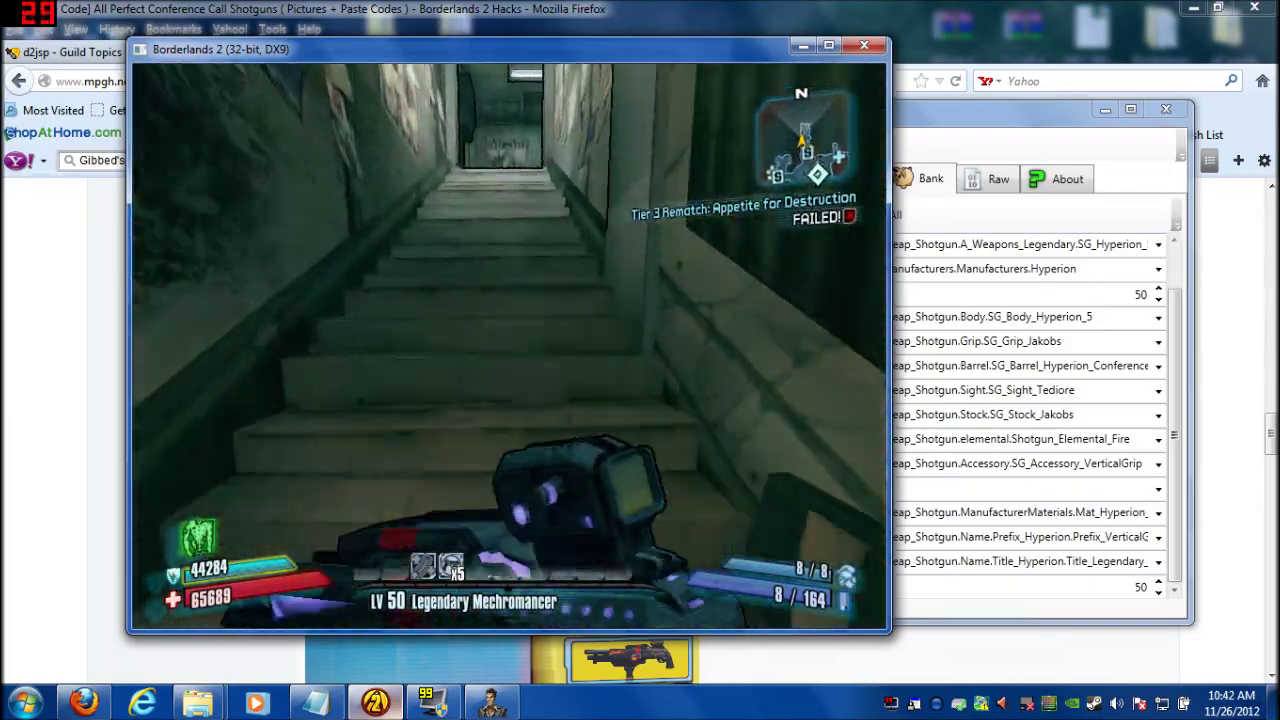
pyautogui.press('w')
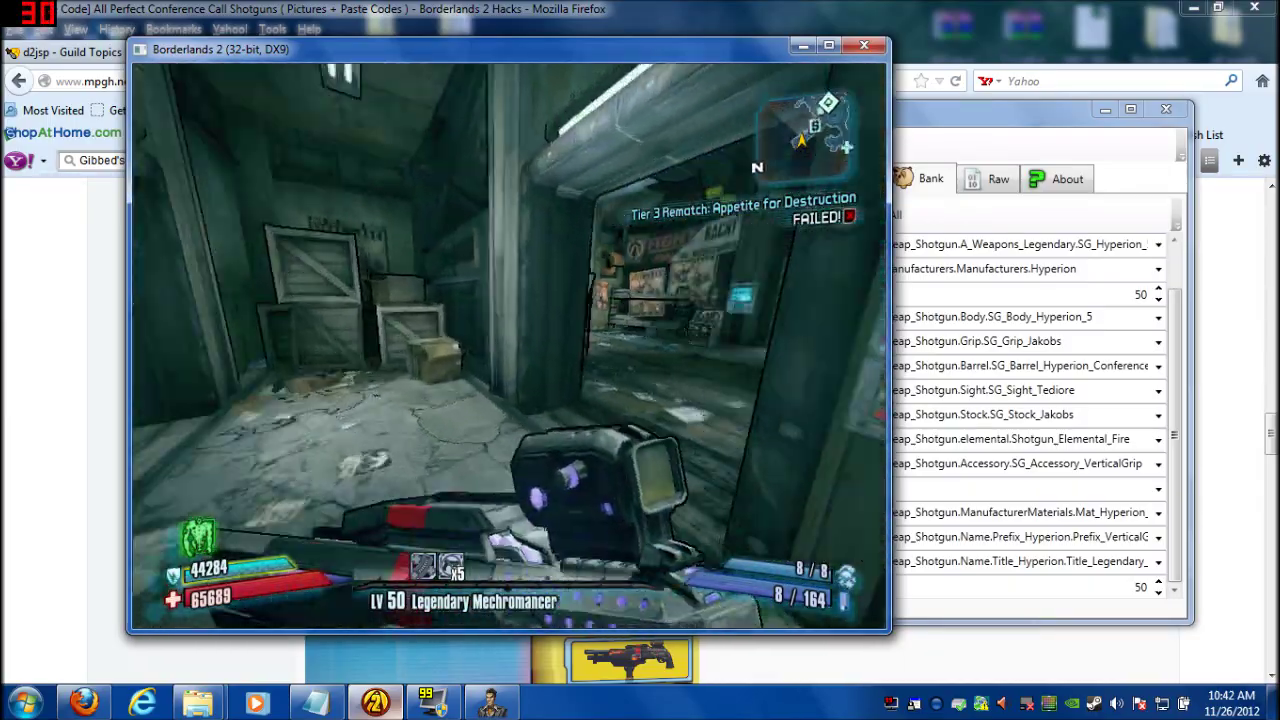
pyautogui.press('w')
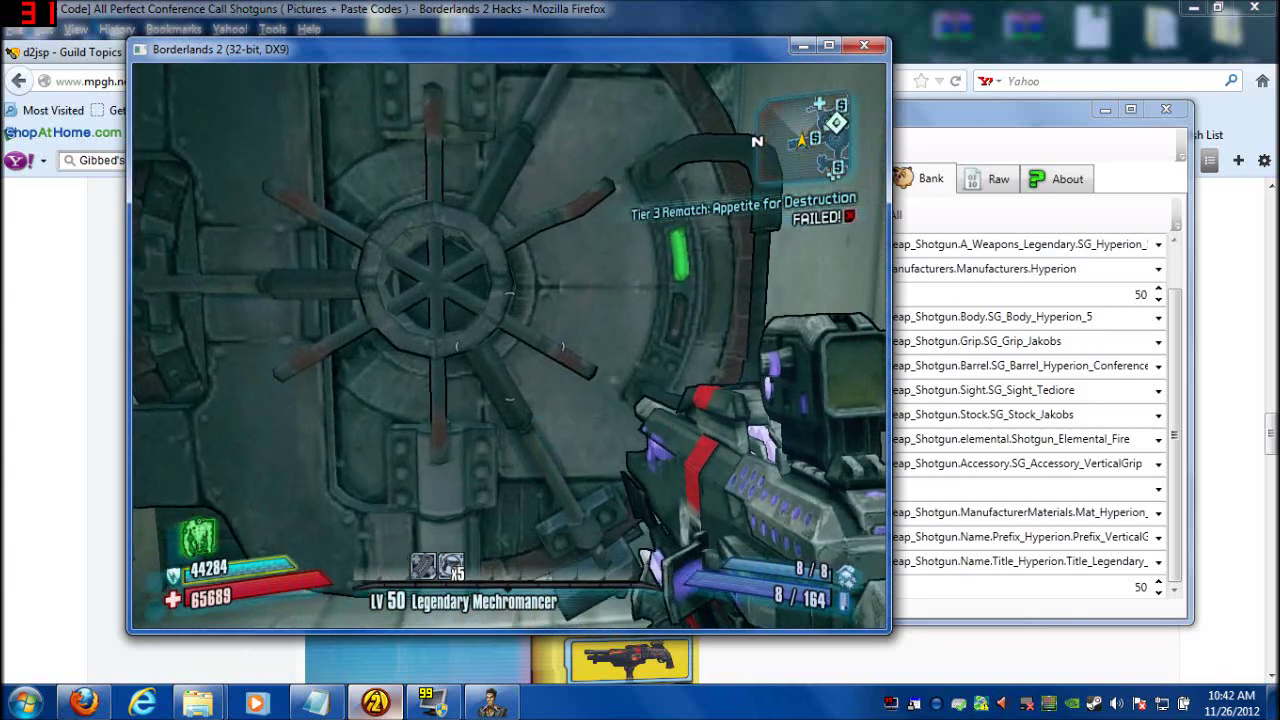
pyautogui.press('e')
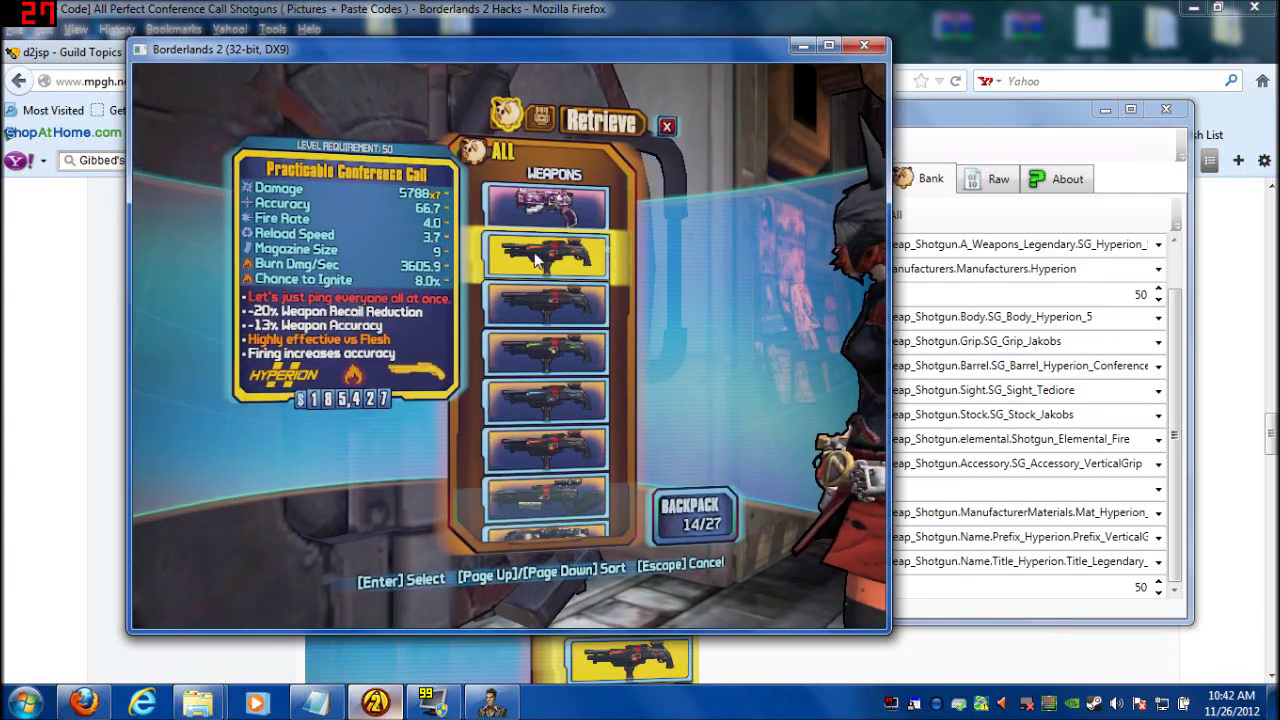
# Retrieve the fire Practicable Conference Call from the bank and check the character's equipped weapons in the inventory
pyautogui.click(543, 262)
pyautogui.press('Escape')
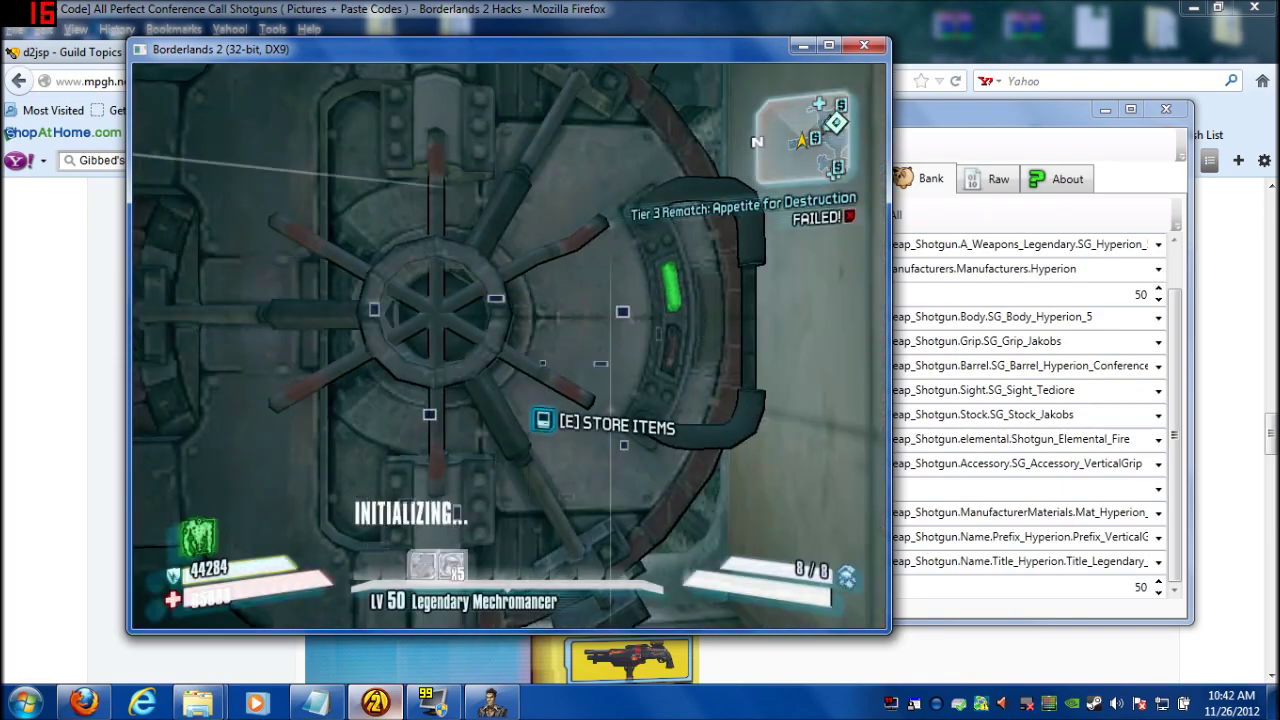
pyautogui.press('i')
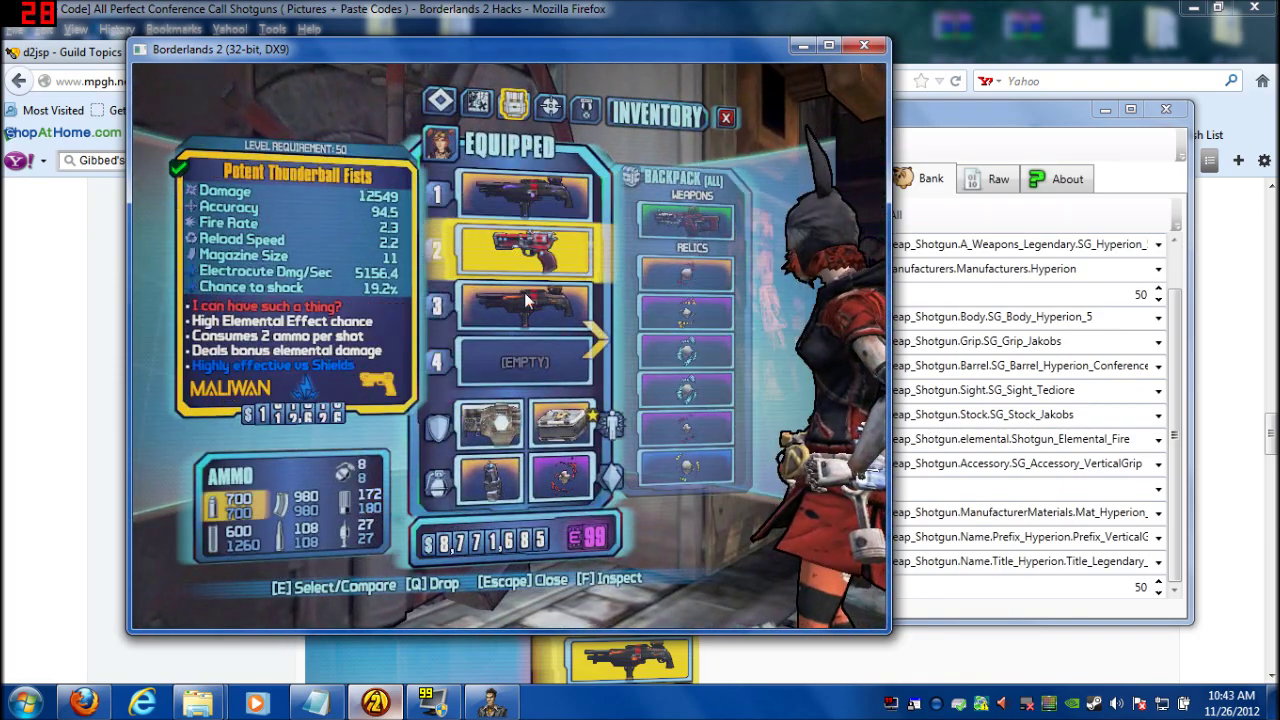
pyautogui.press('e')
pyautogui.press('Escape')
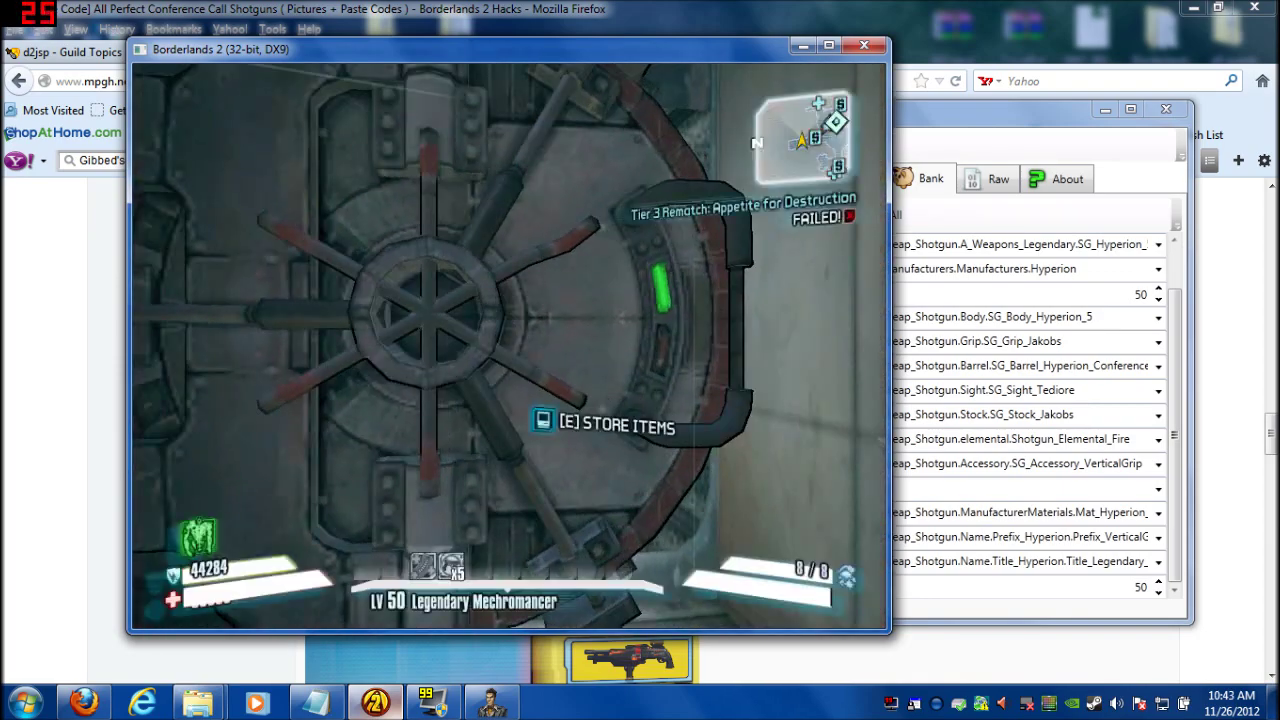
# Cycle through the carried weapons and equip the fire Practicable Conference Call from the backpack in weapon slot 3
pyautogui.scroll(-2, 508, 346)
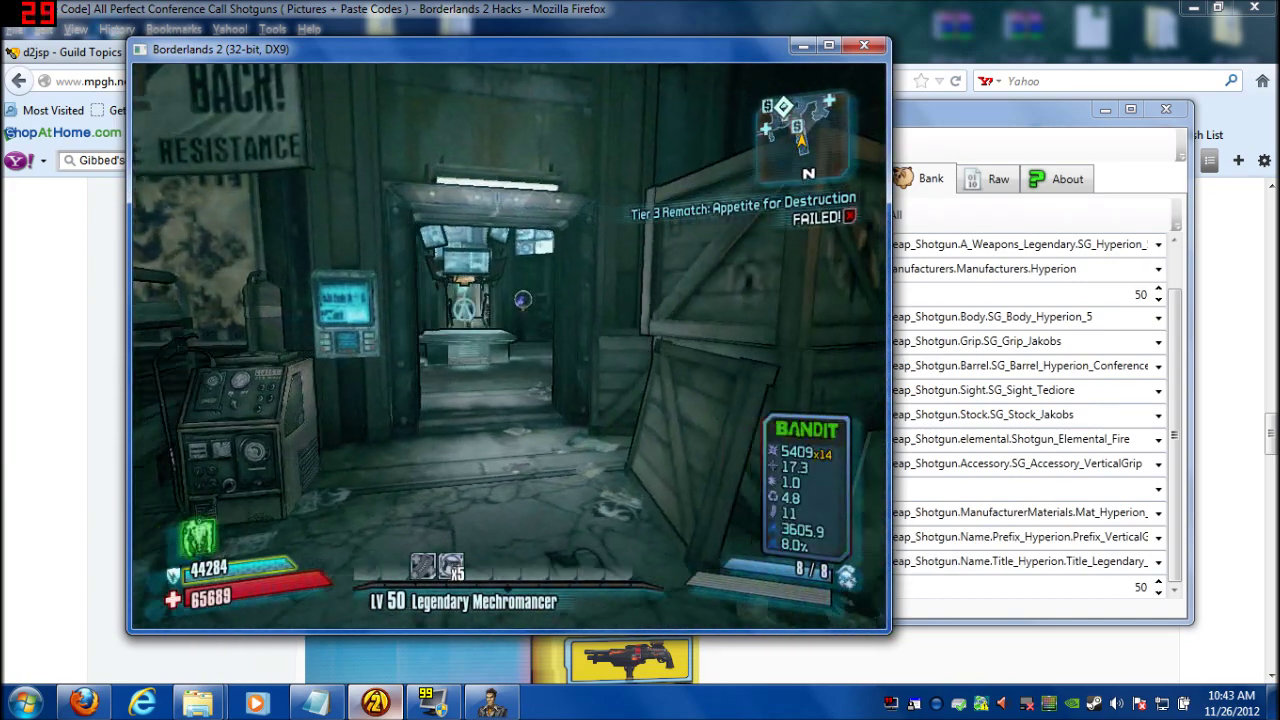
pyautogui.scroll(-1, 508, 346)
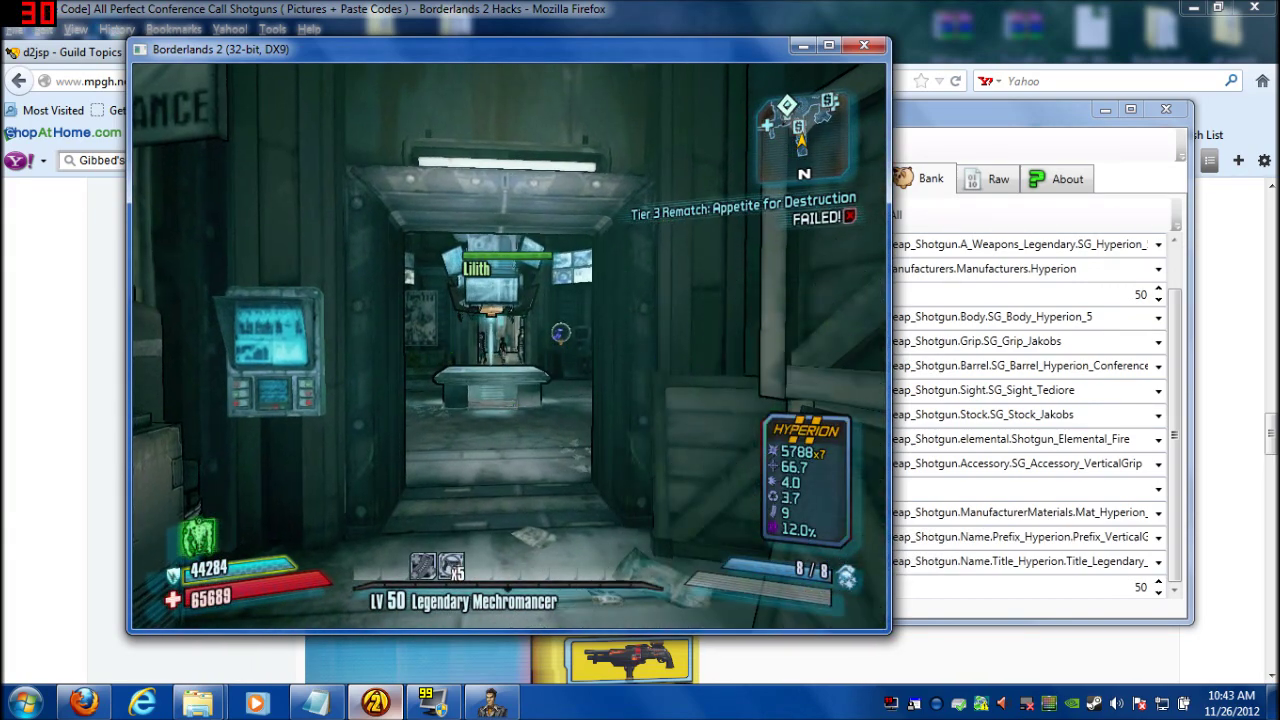
pyautogui.scroll(-1, 508, 346)
pyautogui.press('i')
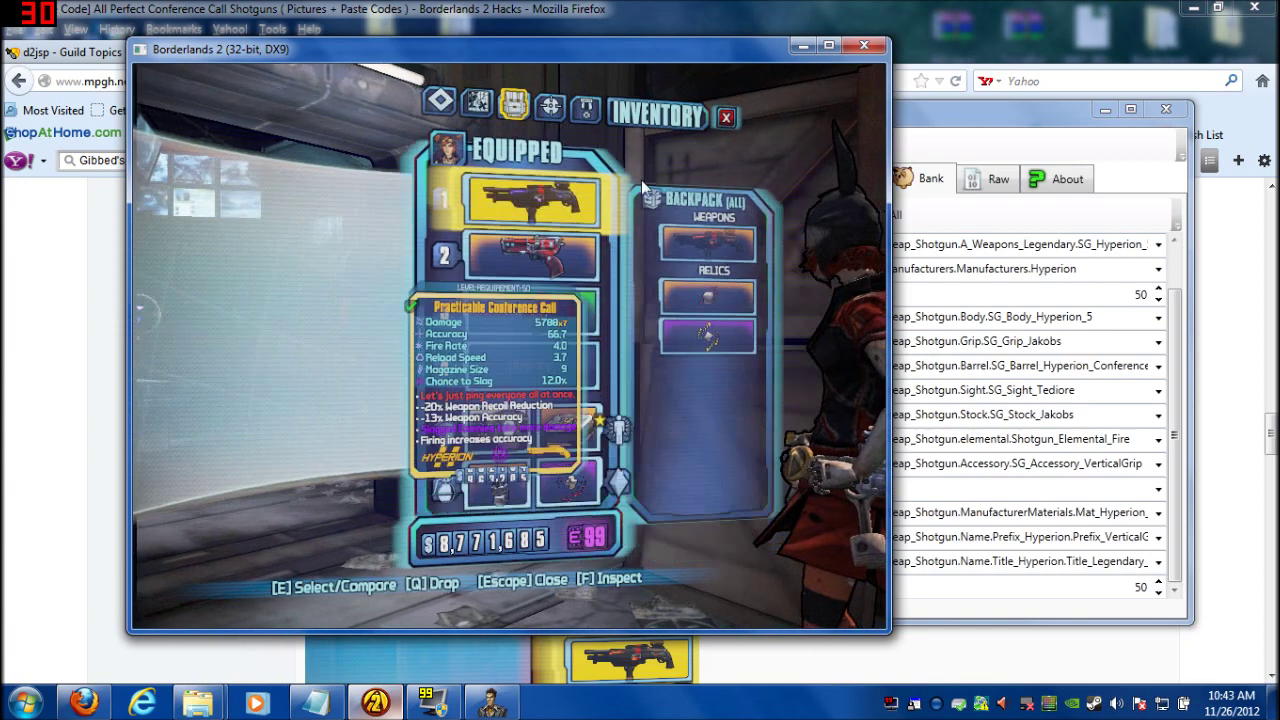
pyautogui.click(749, 223)
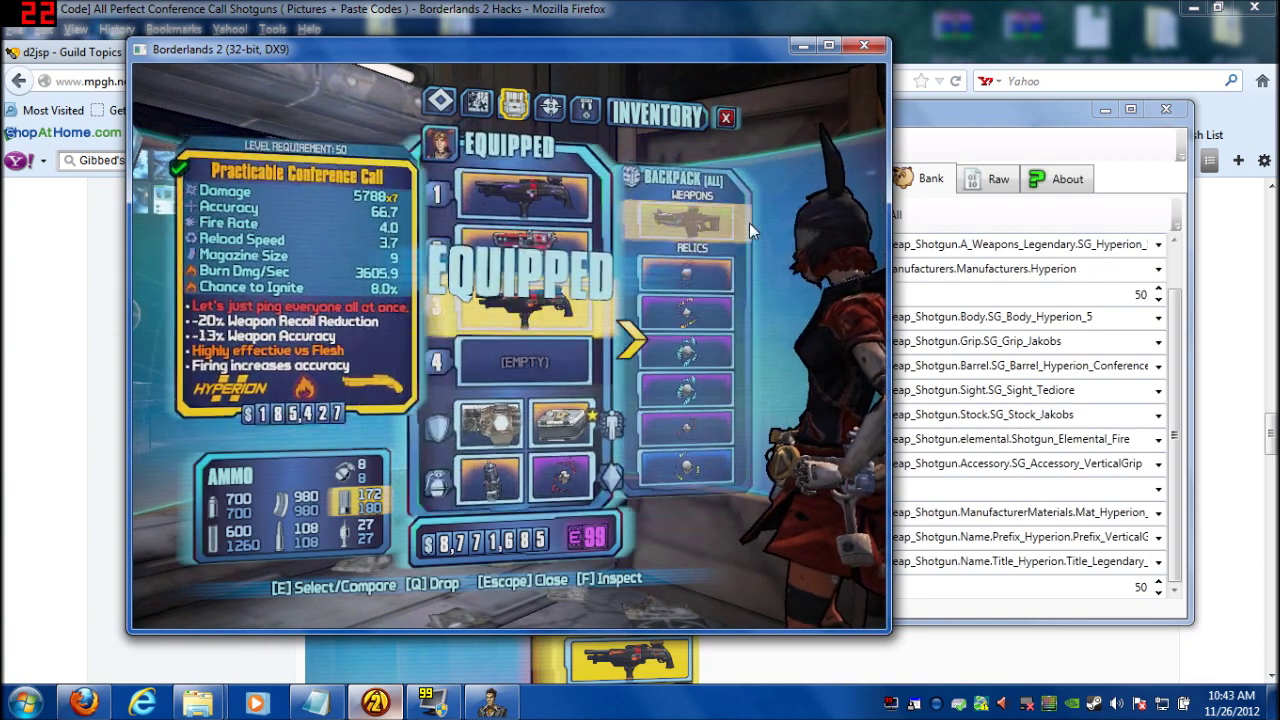
pyautogui.press('Escape')
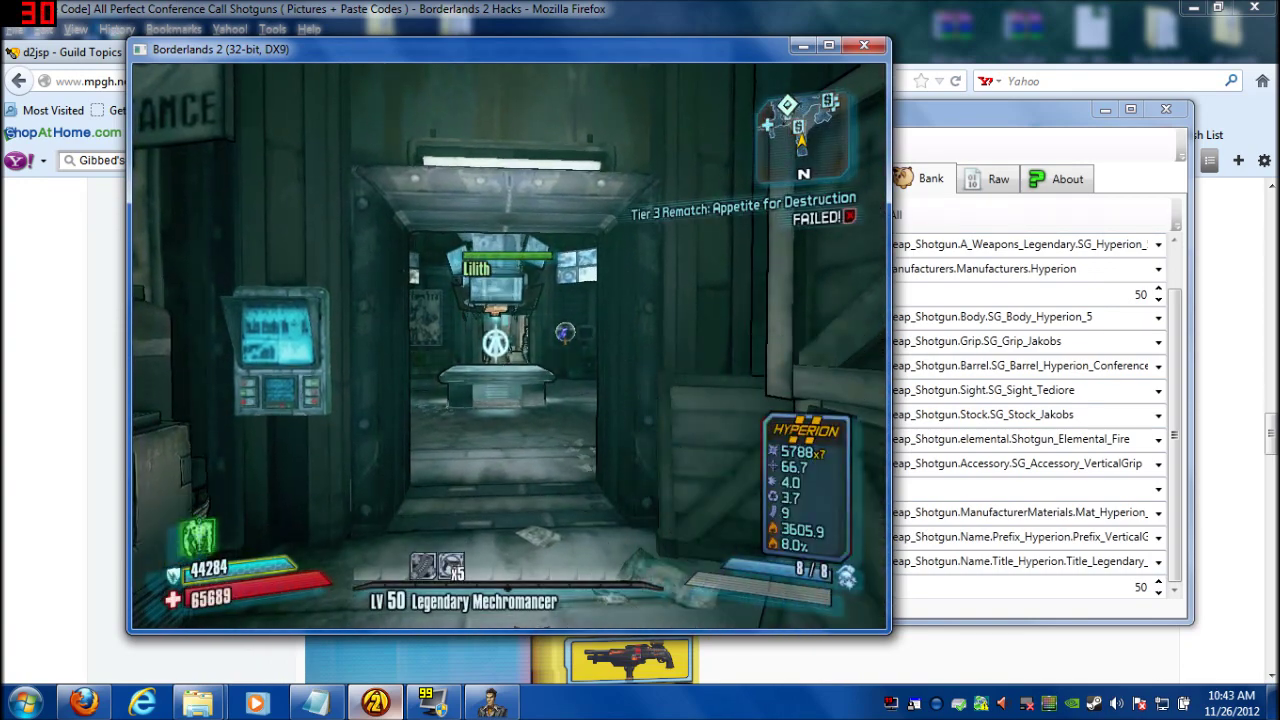
# Aim the fire Conference Call through the doorway, test-fire it into the room and reload it
pyautogui.rightClick(508, 346)
pyautogui.click(508, 346)
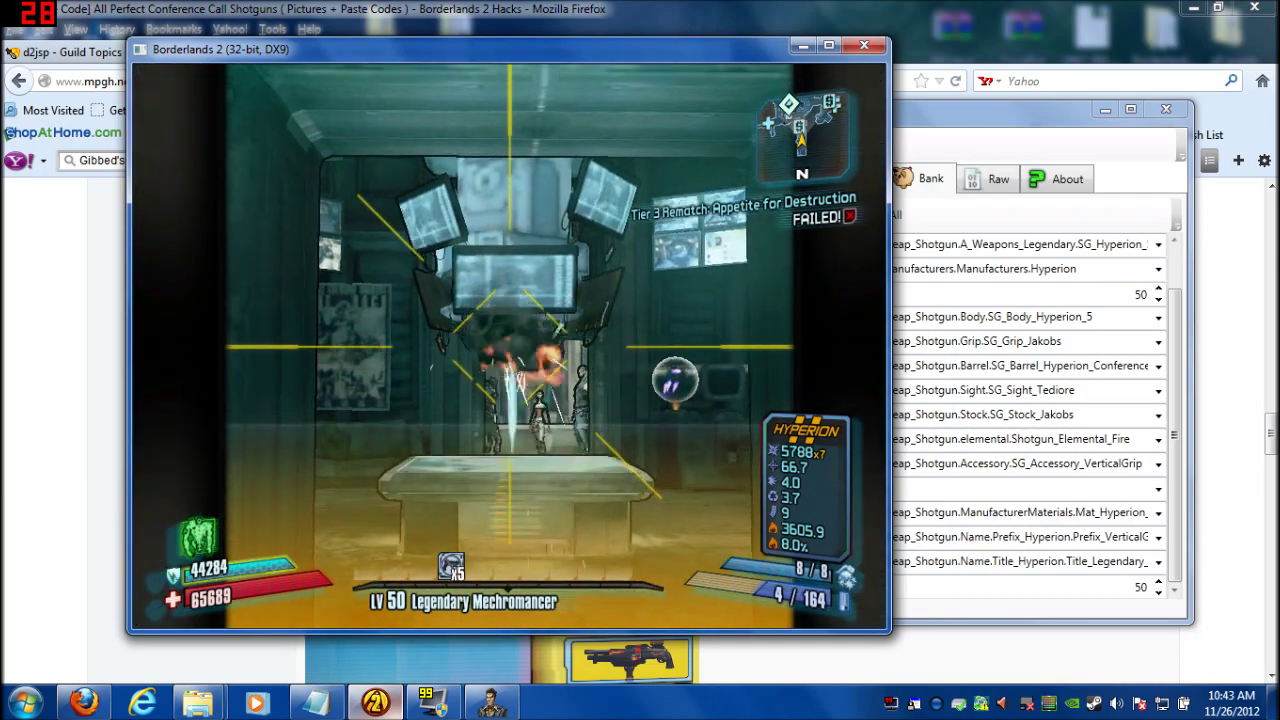
pyautogui.click(508, 346)
pyautogui.press('r')
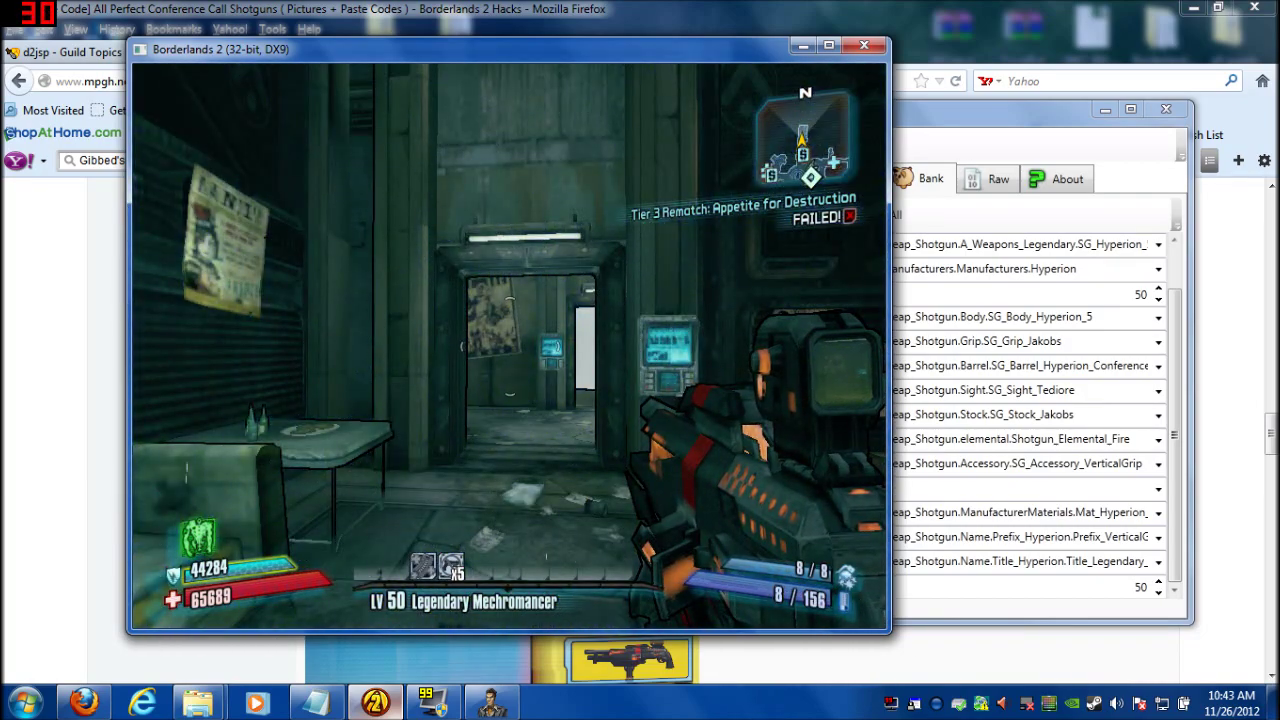
# Pause the game, then save and quit to the main menu
pyautogui.press('Escape')
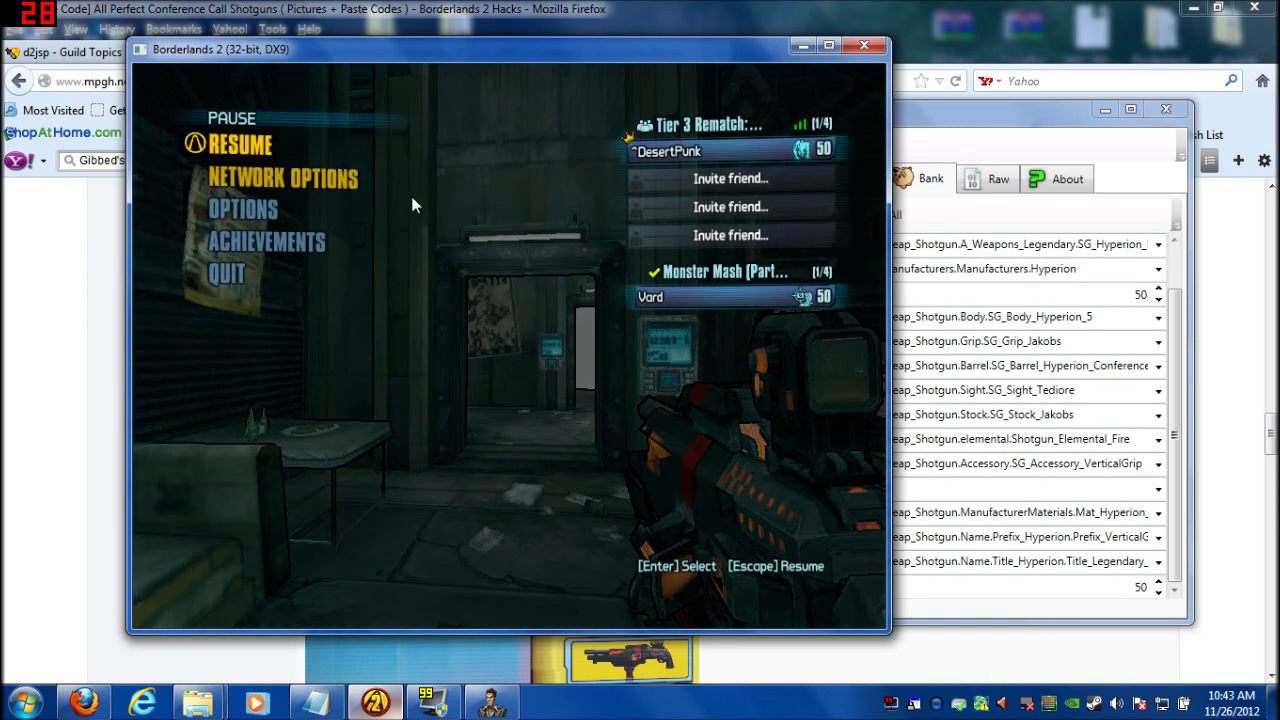
pyautogui.click(224, 273)
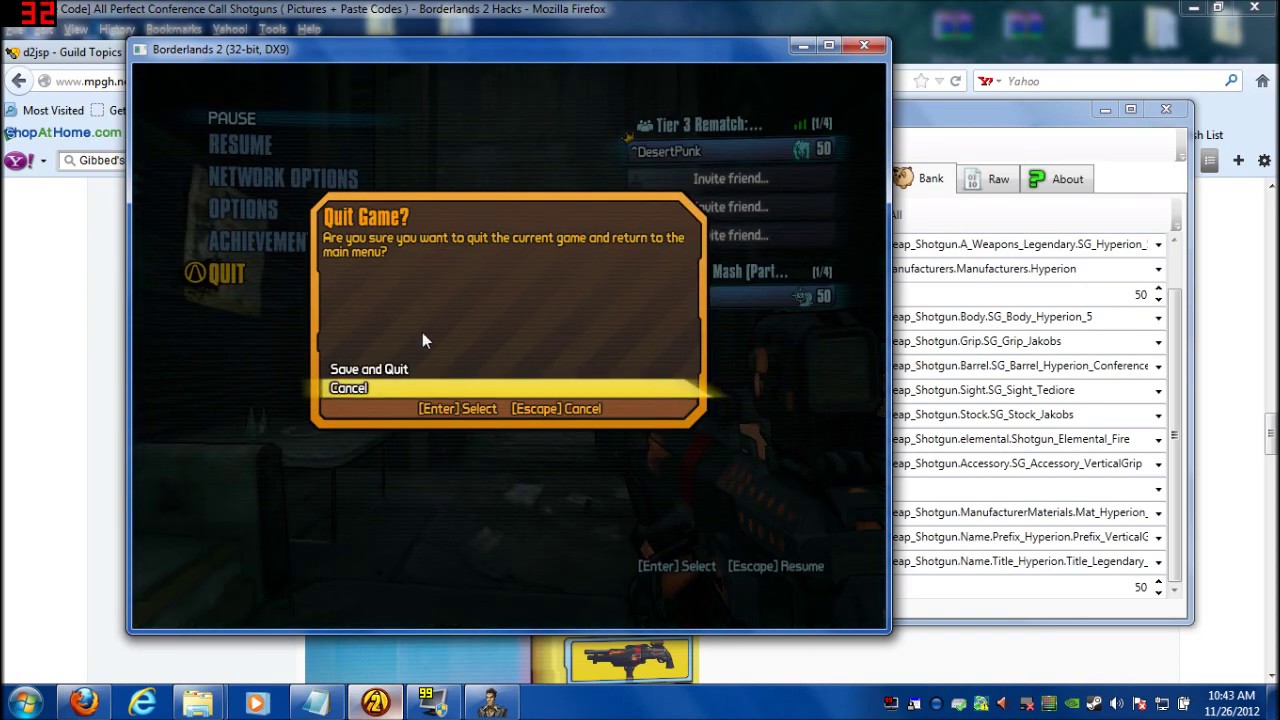
pyautogui.click(381, 371)
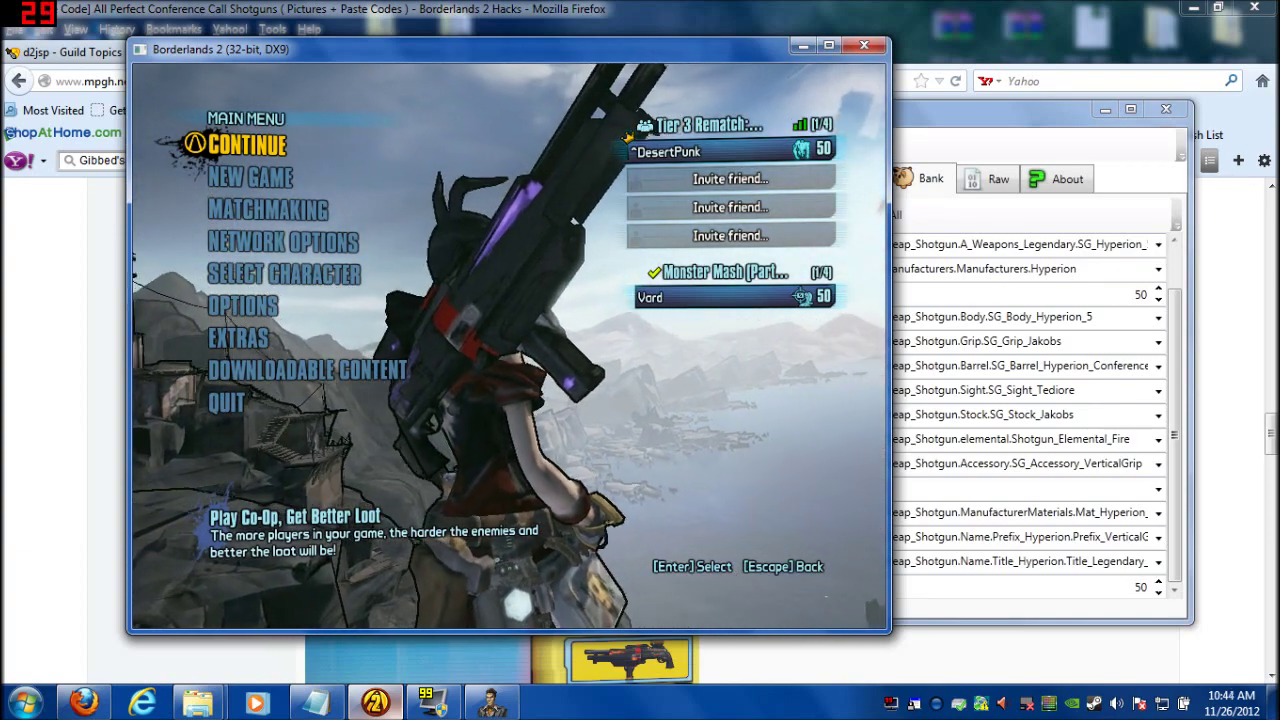
# Switch to Firefox and review the Conference Call thread's save editor instructions and its first paste codes
pyautogui.click(1033, 127)
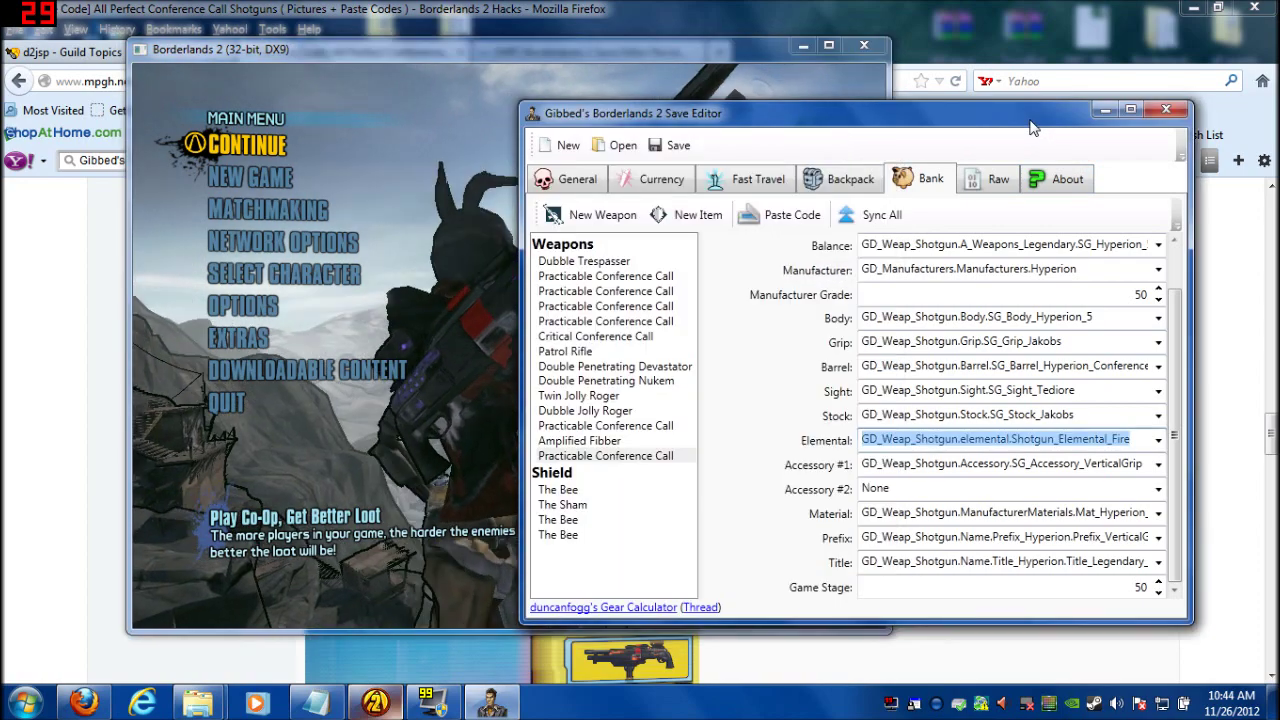
pyautogui.click(786, 12)
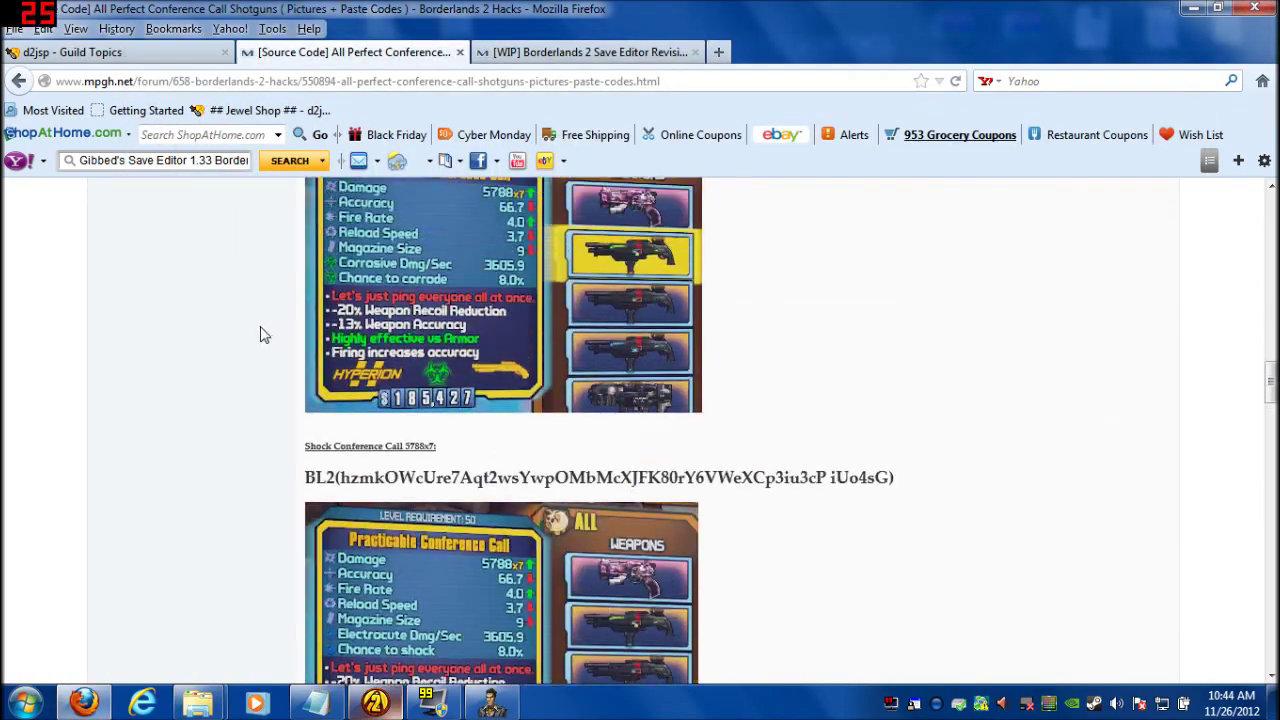
pyautogui.scroll(15, 263, 335)
pyautogui.scroll(-3, 263, 335)
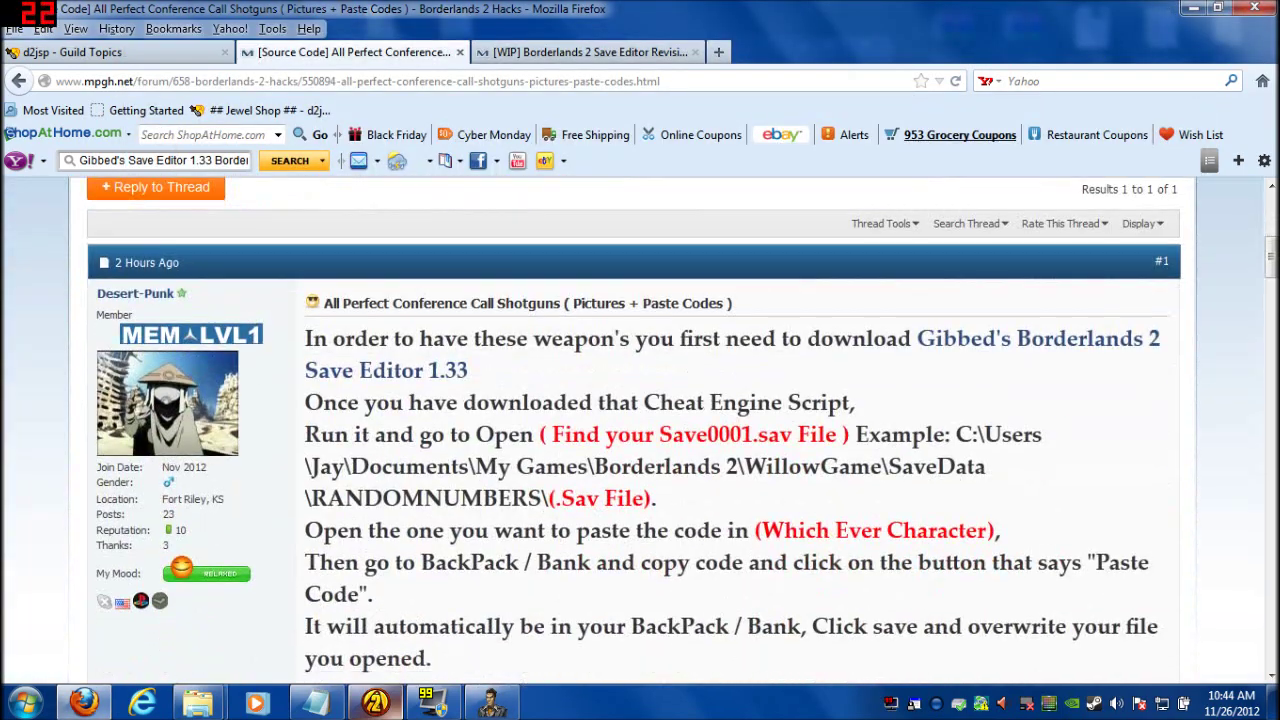
pyautogui.scroll(-2, 385, 390)
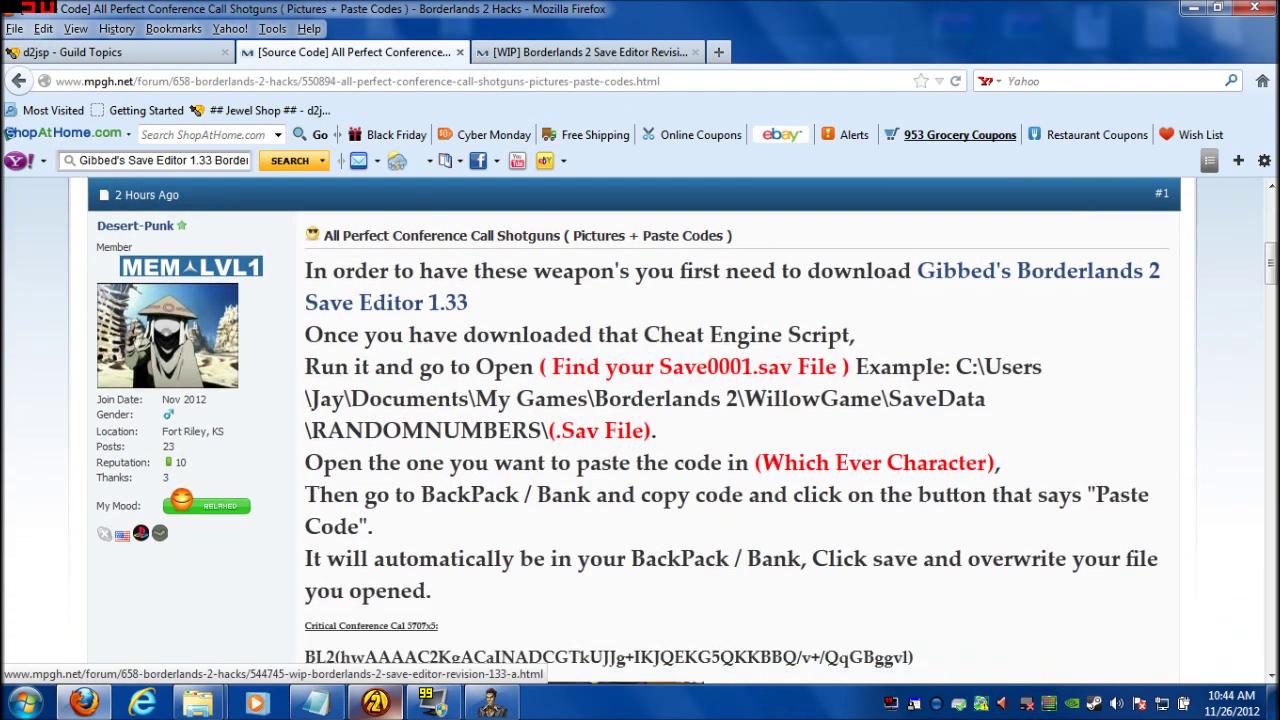
pyautogui.scroll(-8, 385, 390)
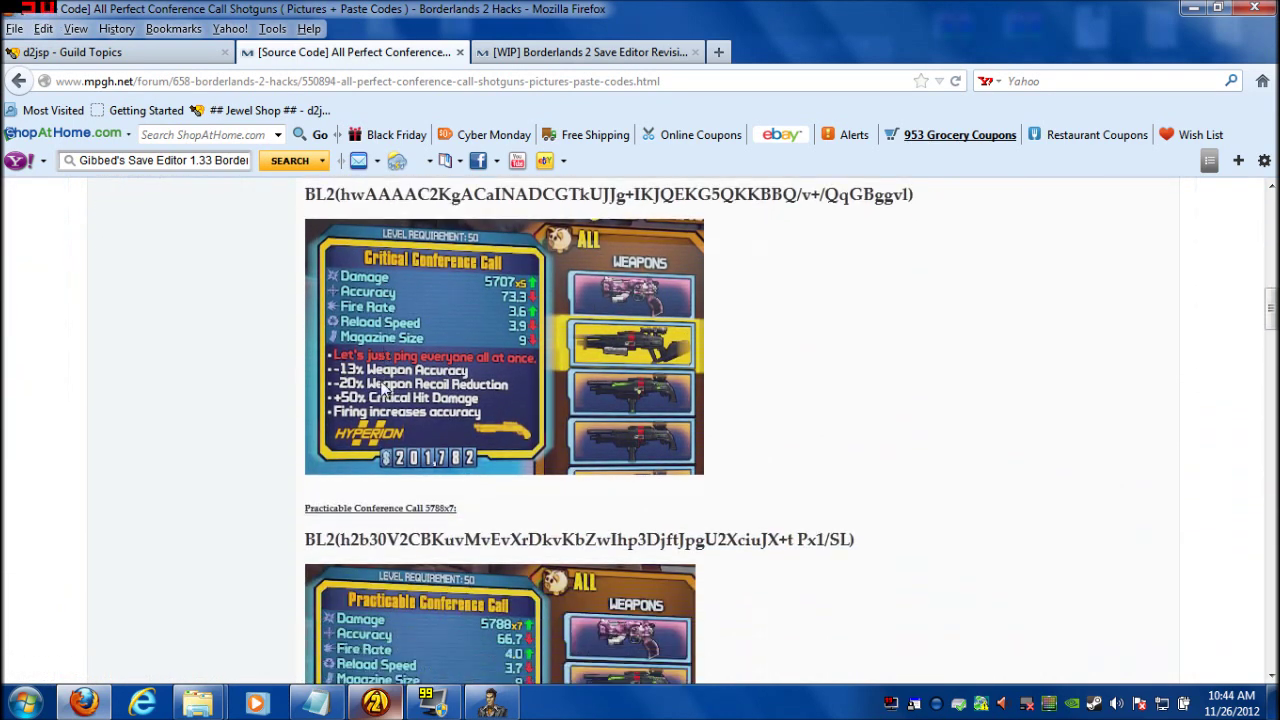